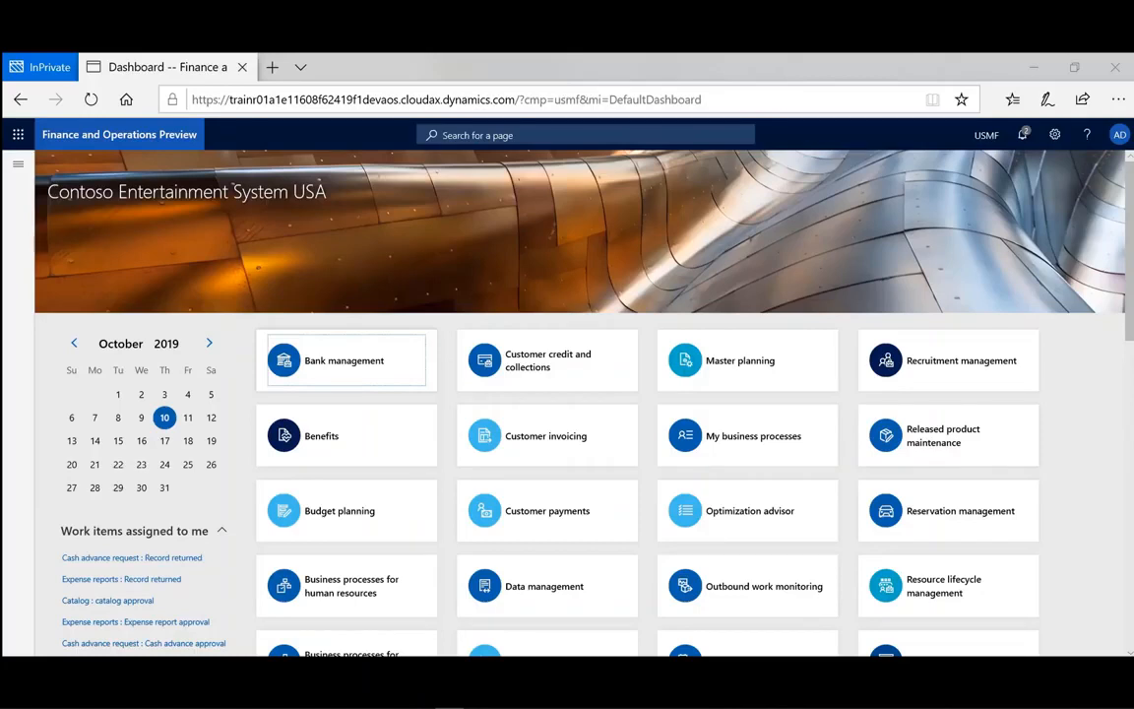
Open the Financial reports page under the General ledger module.
{"action": "left_click", "coordinate": [61, 520]}
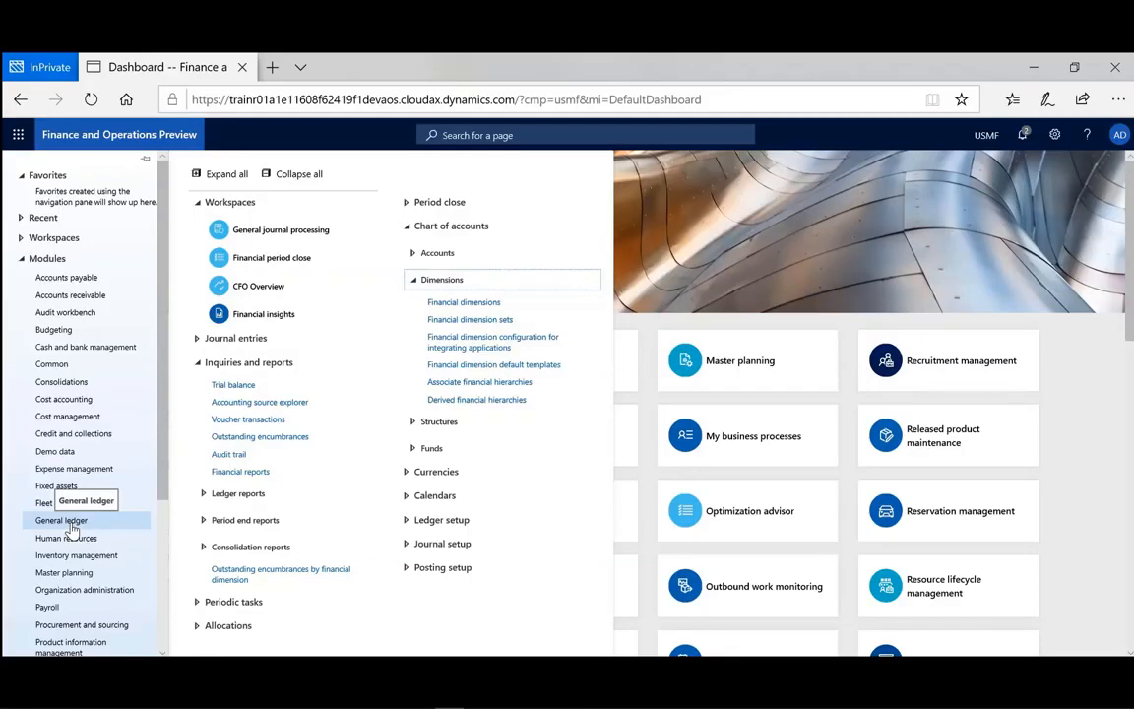
{"action": "left_click", "coordinate": [465, 345]}
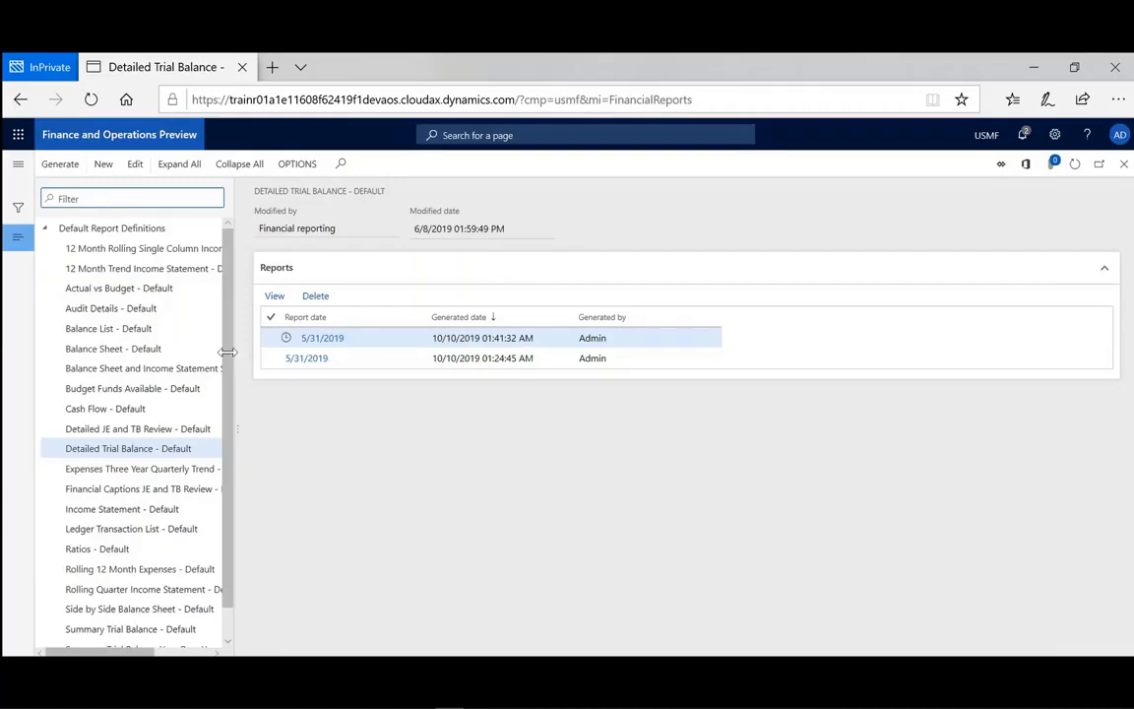
Generate the Balance Sheet - Default financial report with report date 5/31/2019.
{"action": "left_click", "coordinate": [108, 349]}
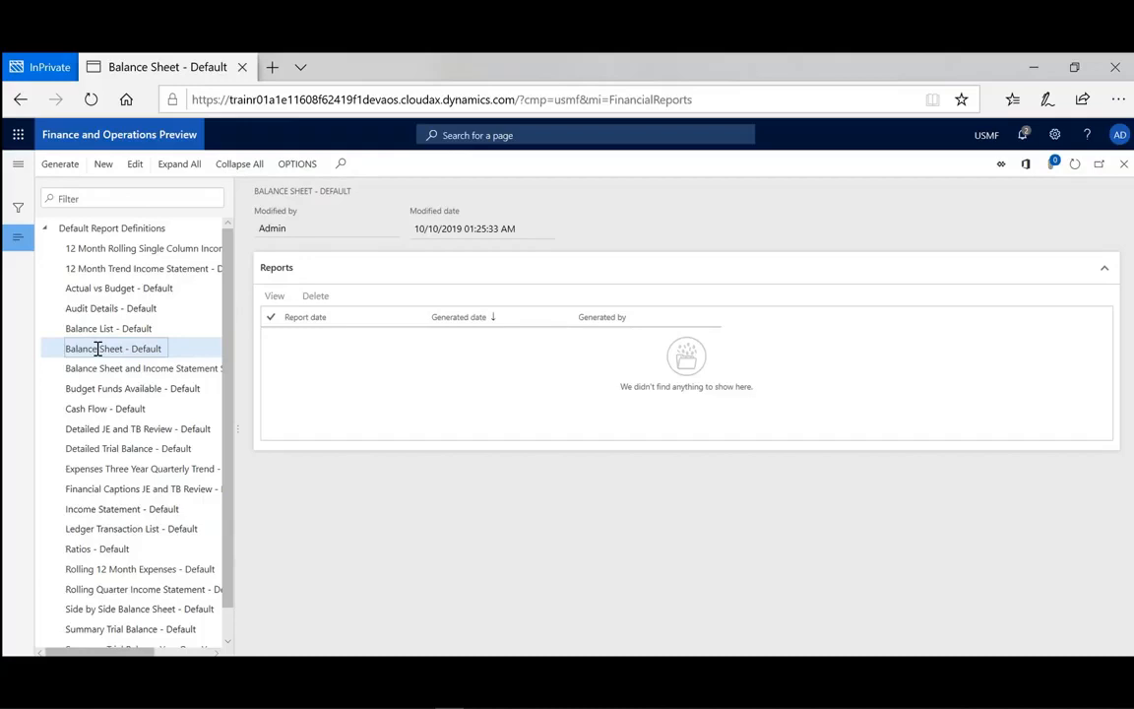
{"action": "left_click", "coordinate": [60, 164]}
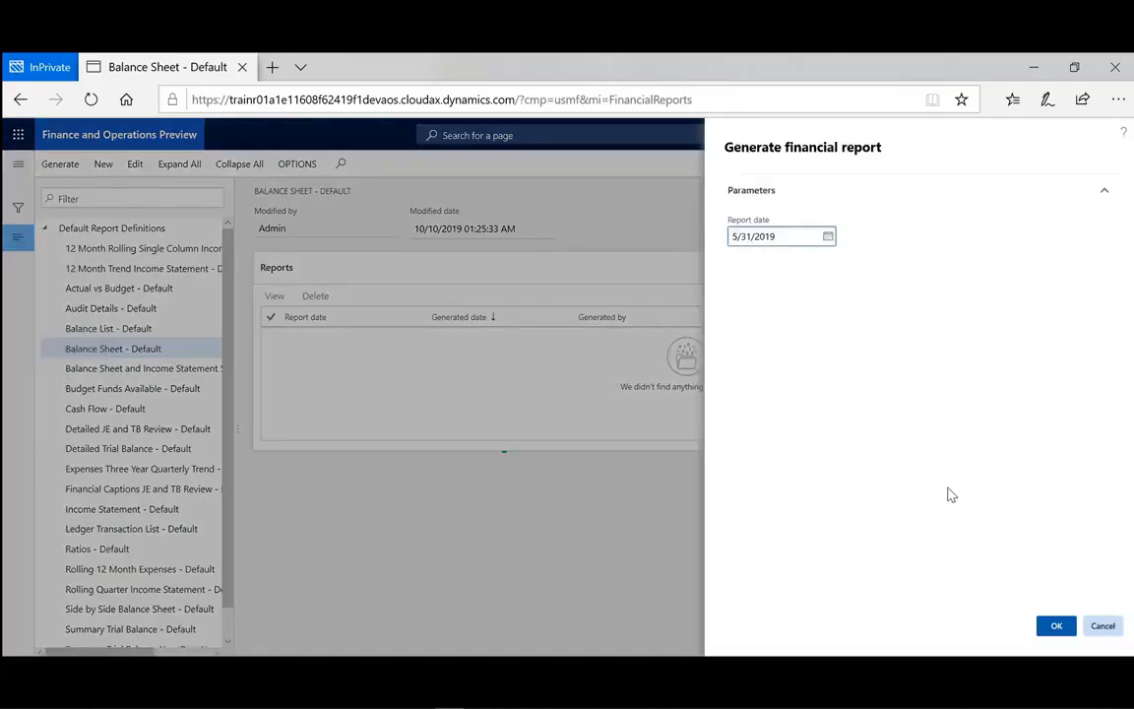
{"action": "left_click", "coordinate": [1058, 626]}
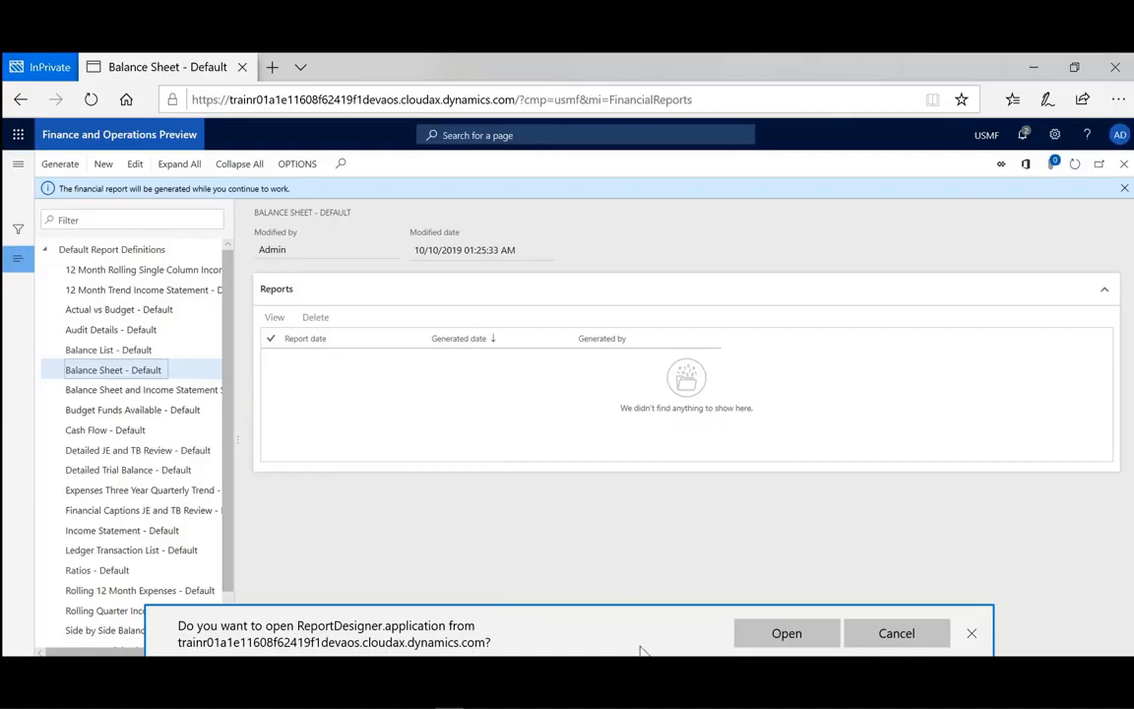
Launch the Report Designer application and sign in with the account password.
{"action": "left_click", "coordinate": [770, 638]}
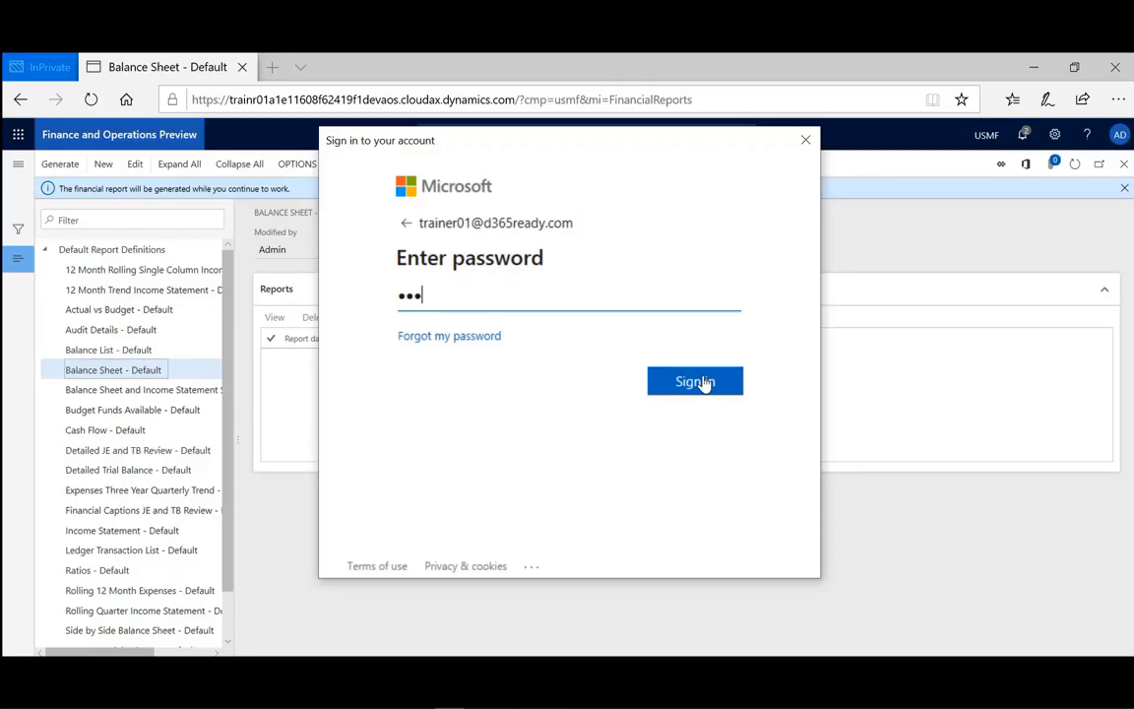
{"action": "left_click", "coordinate": [696, 381]}
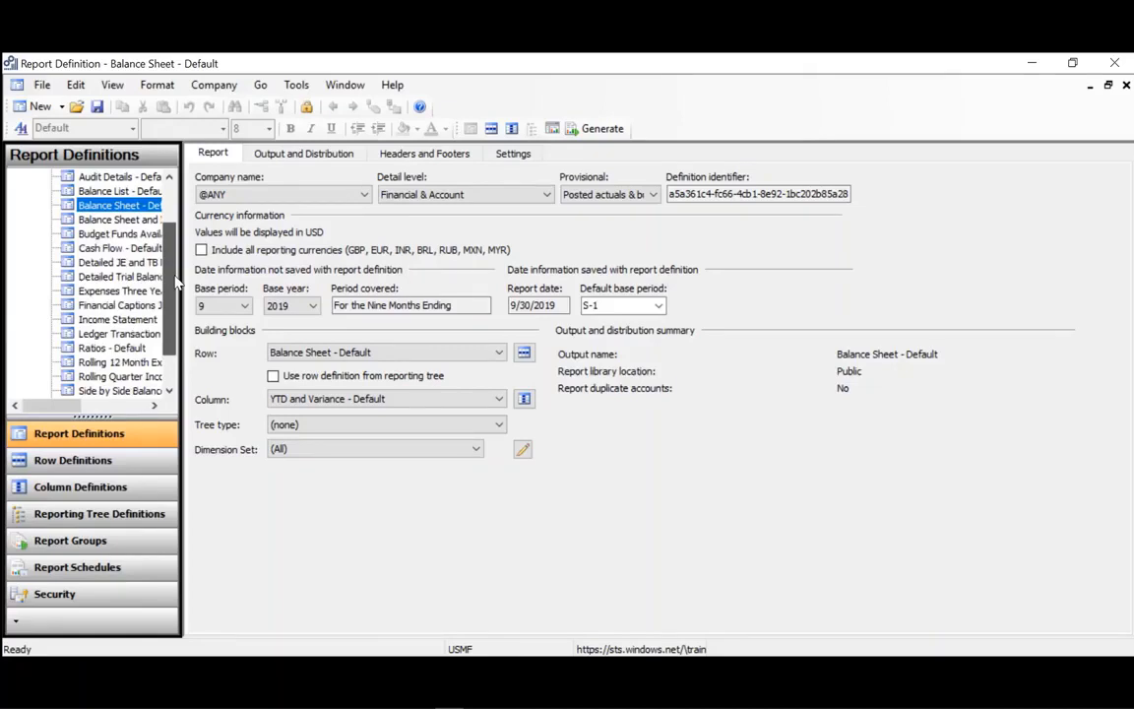
Browse the row definitions and open the Balance Sheet - Default row definition.
{"action": "scroll", "coordinate": [148, 325], "scroll_direction": "down", "scroll_amount": 1}
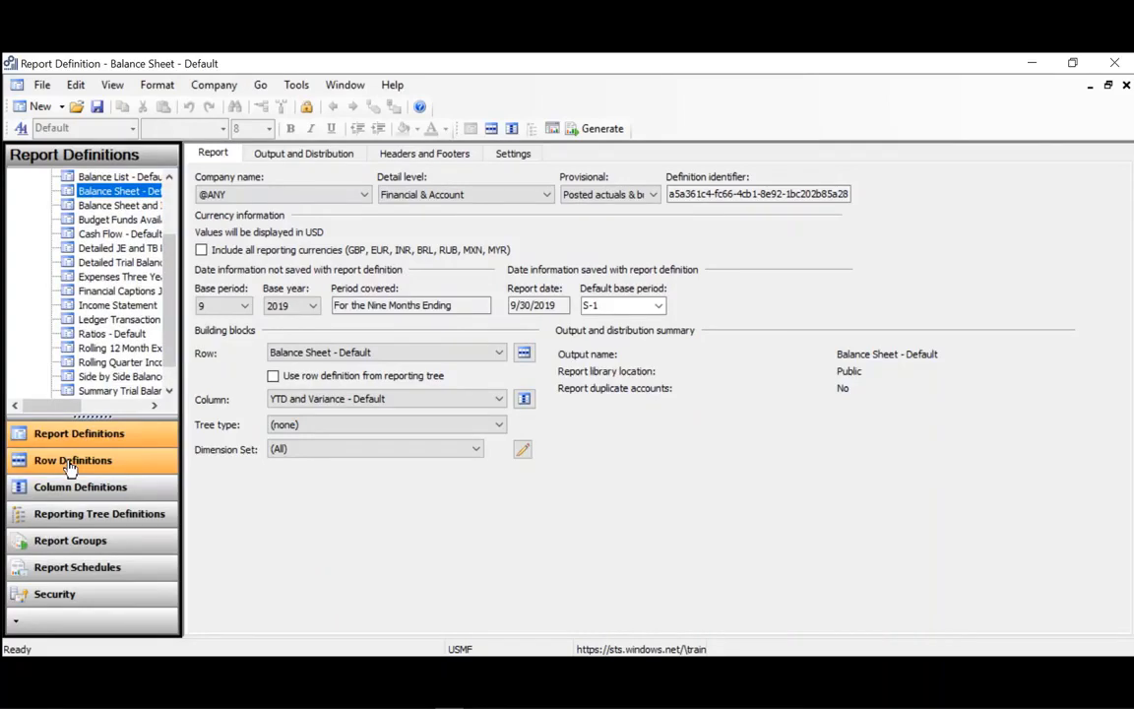
{"action": "left_click", "coordinate": [70, 462]}
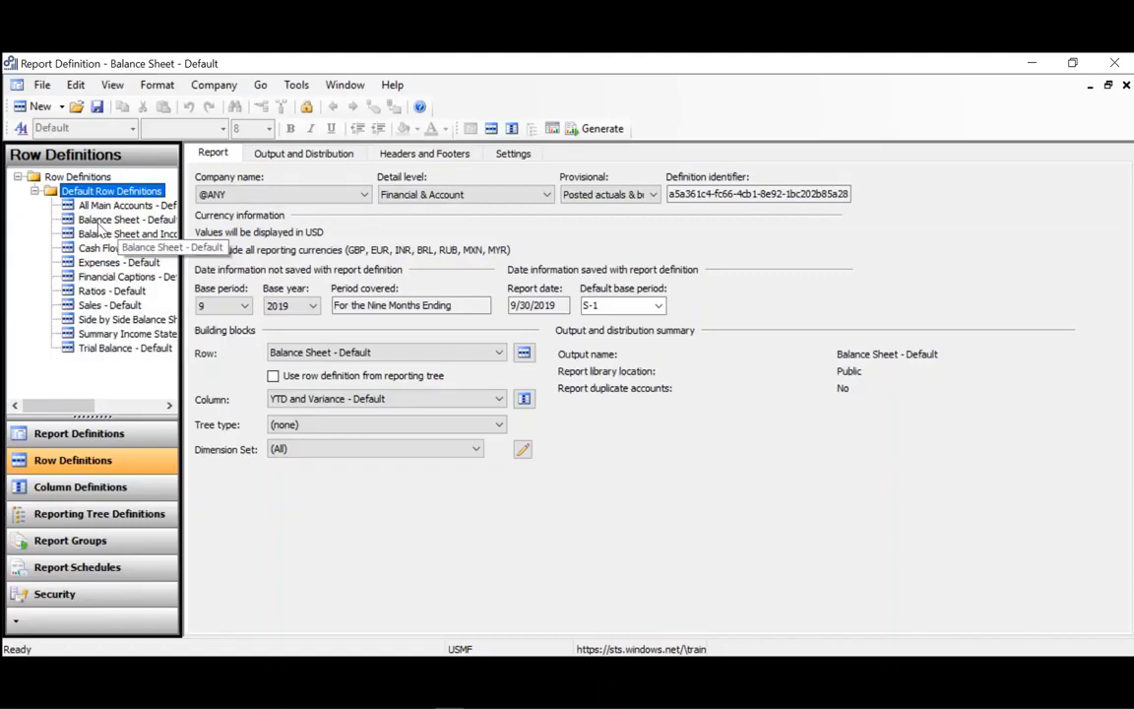
{"action": "double_click", "coordinate": [99, 222]}
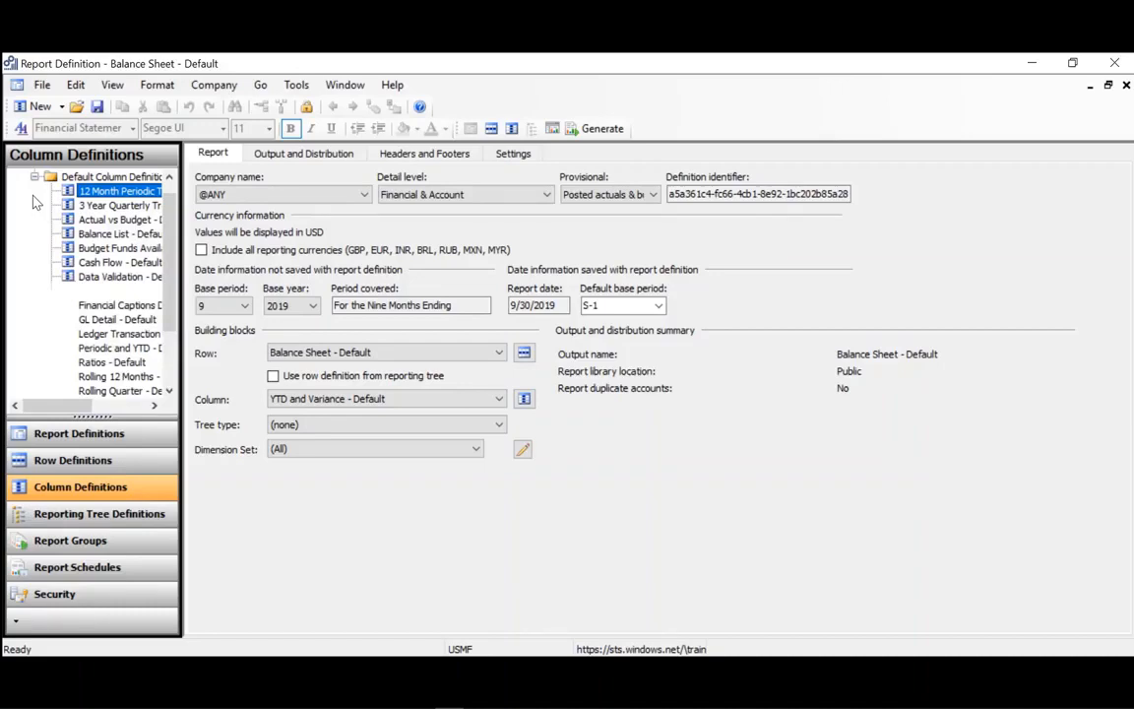
Open the YTD and Variance - Default column definition to inspect it, then close it.
{"action": "scroll", "coordinate": [91, 394], "scroll_direction": "down", "scroll_amount": 2}
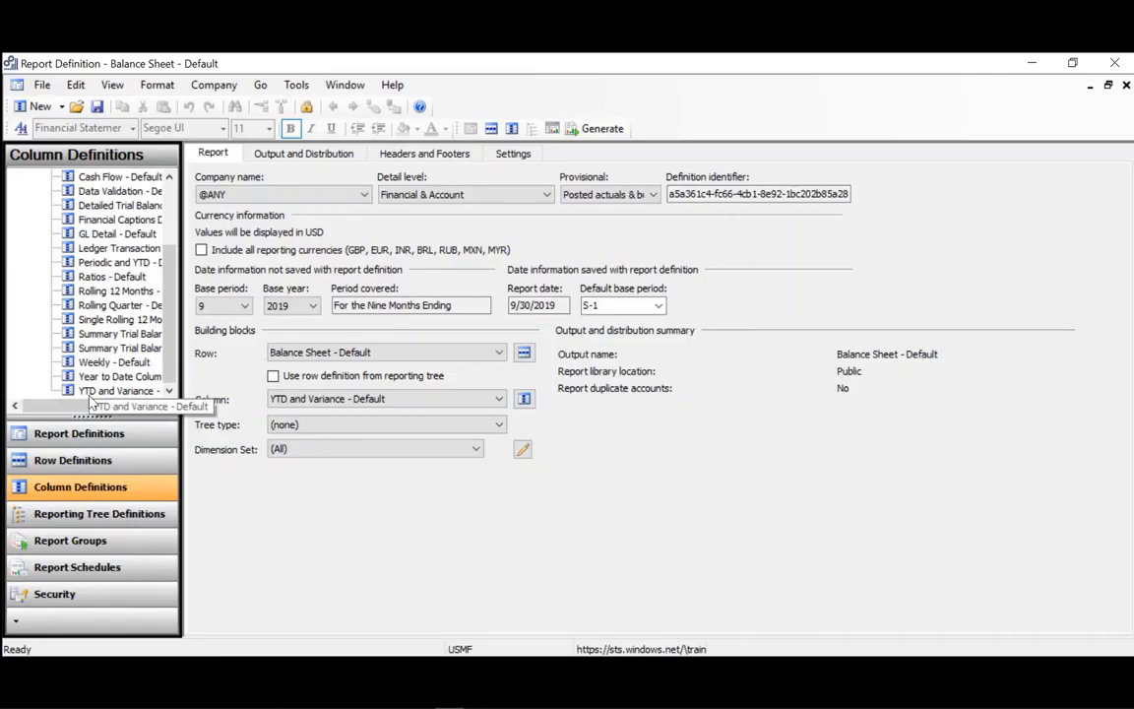
{"action": "double_click", "coordinate": [90, 393]}
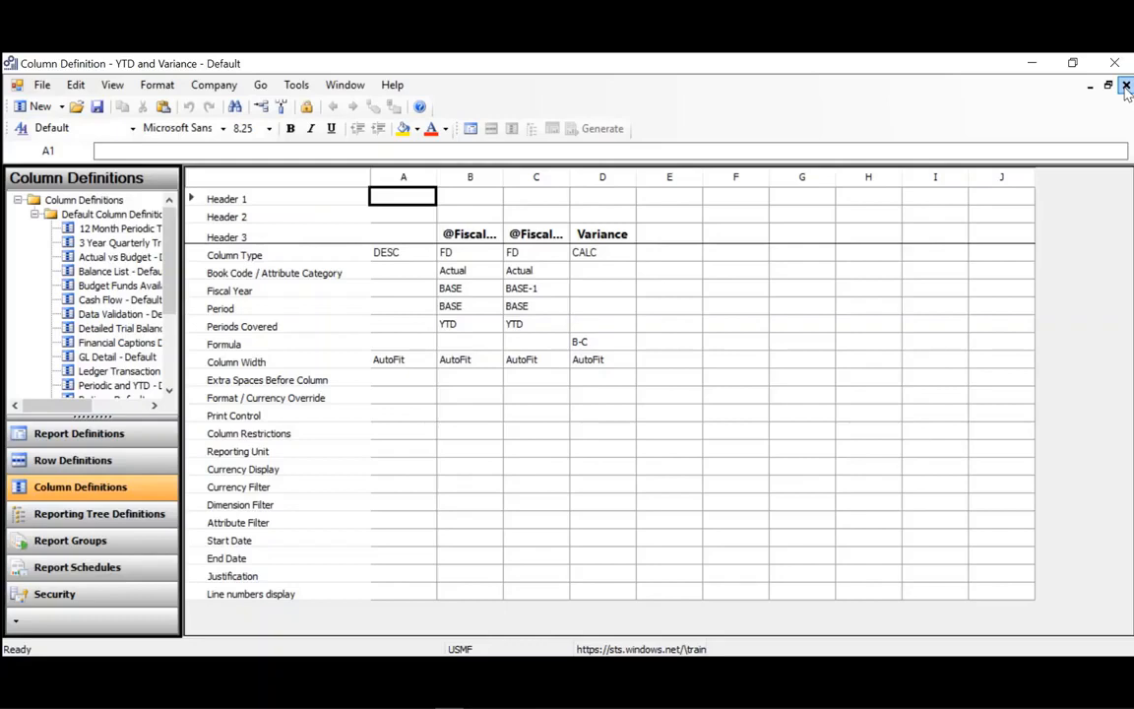
{"action": "left_click", "coordinate": [1126, 85]}
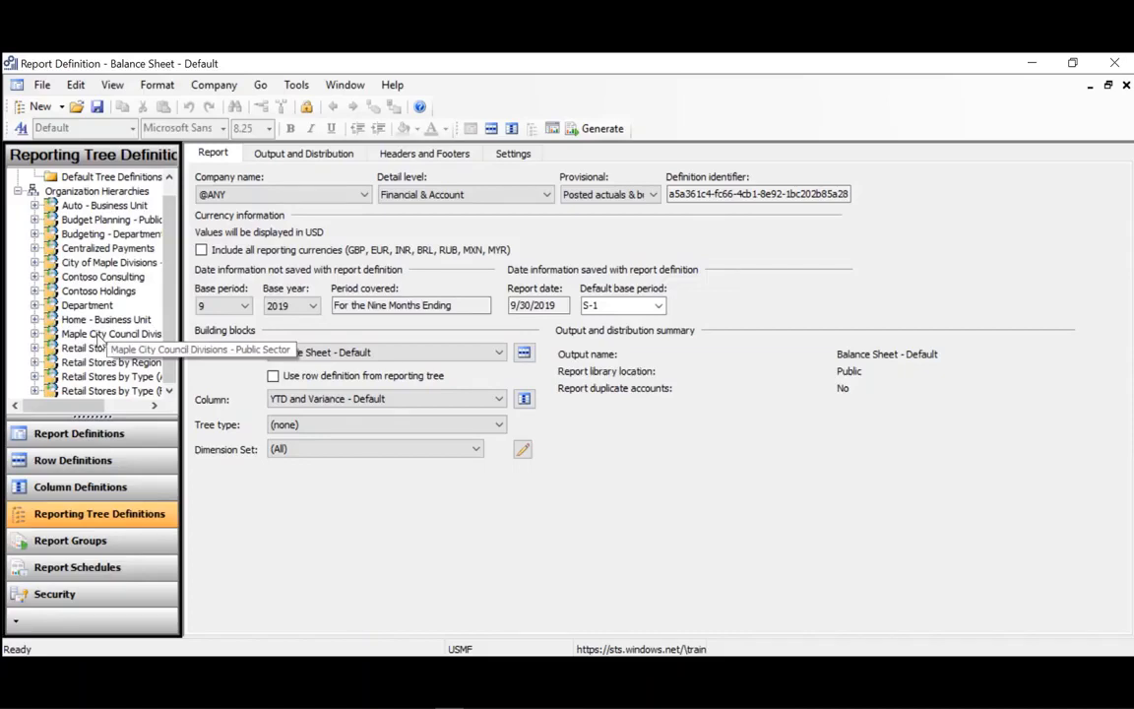
Examine the Department reporting tree and the Security user list, then close the Security window.
{"action": "double_click", "coordinate": [88, 305]}
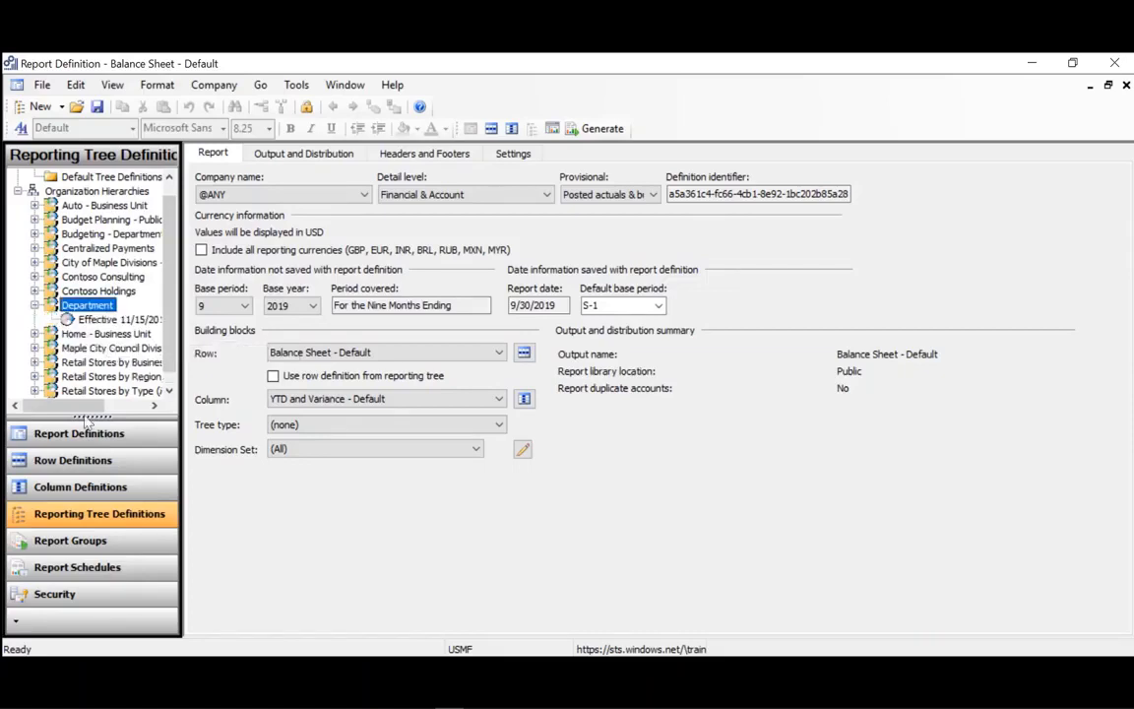
{"action": "left_click", "coordinate": [77, 567]}
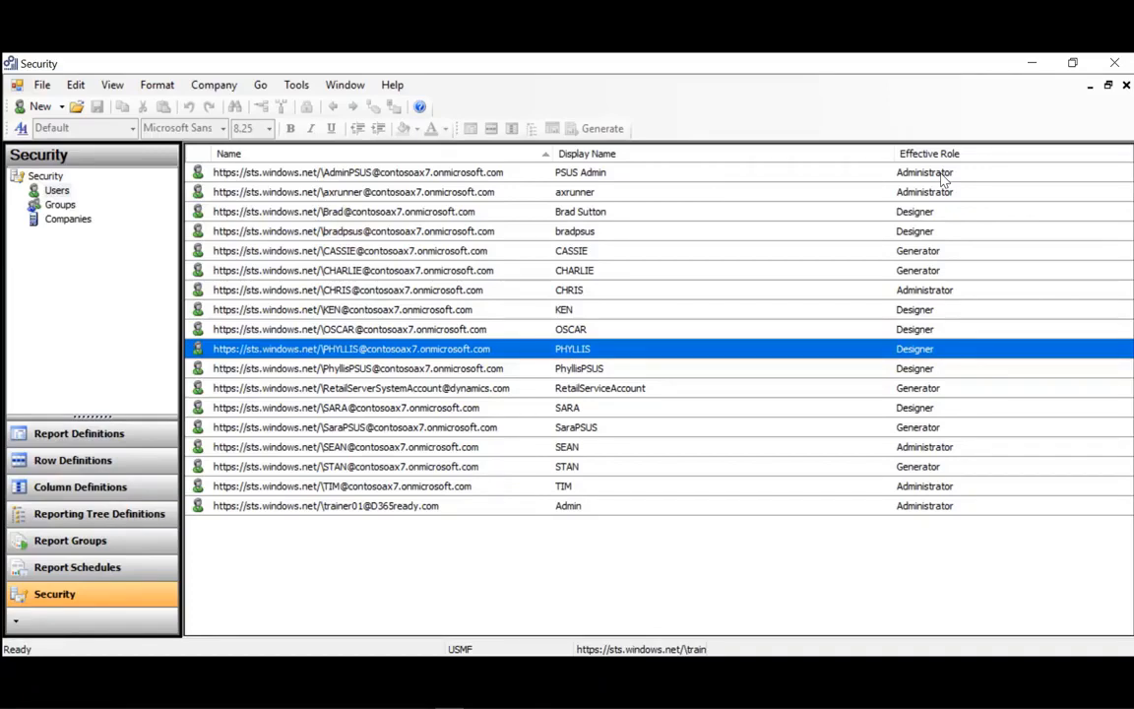
{"action": "left_click", "coordinate": [1126, 86]}
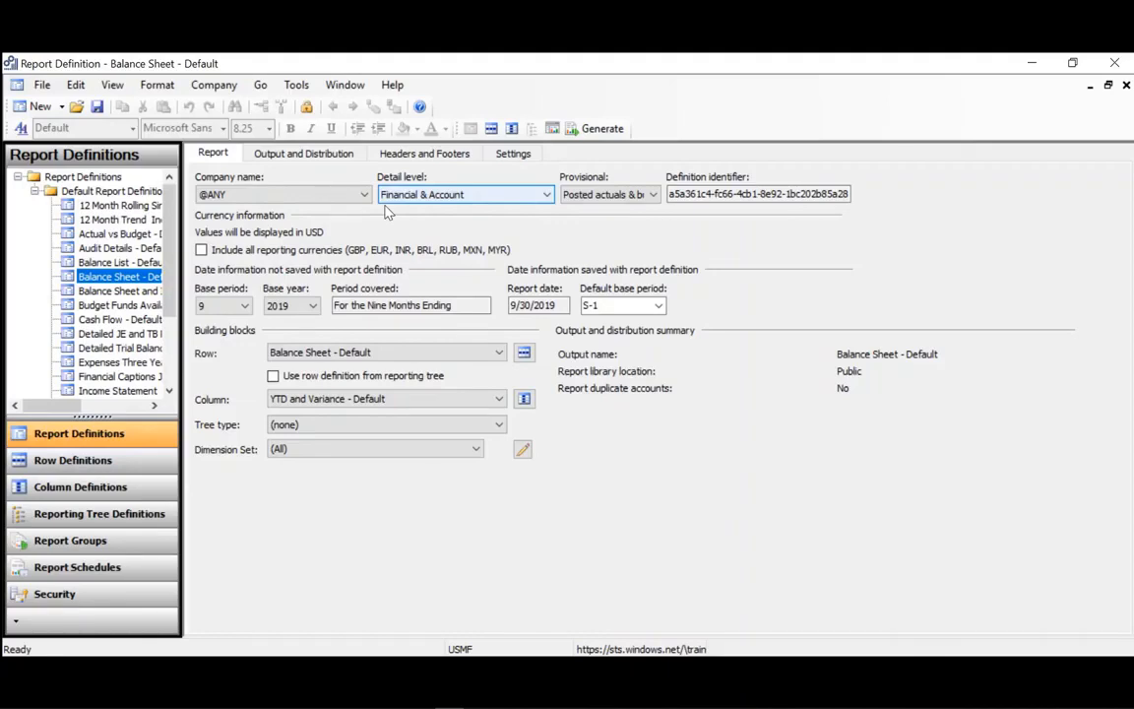
Set the Balance Sheet definition's detail level to Financial, Account, & Transaction with report date 5/31/2019.
{"action": "left_click", "coordinate": [418, 233]}
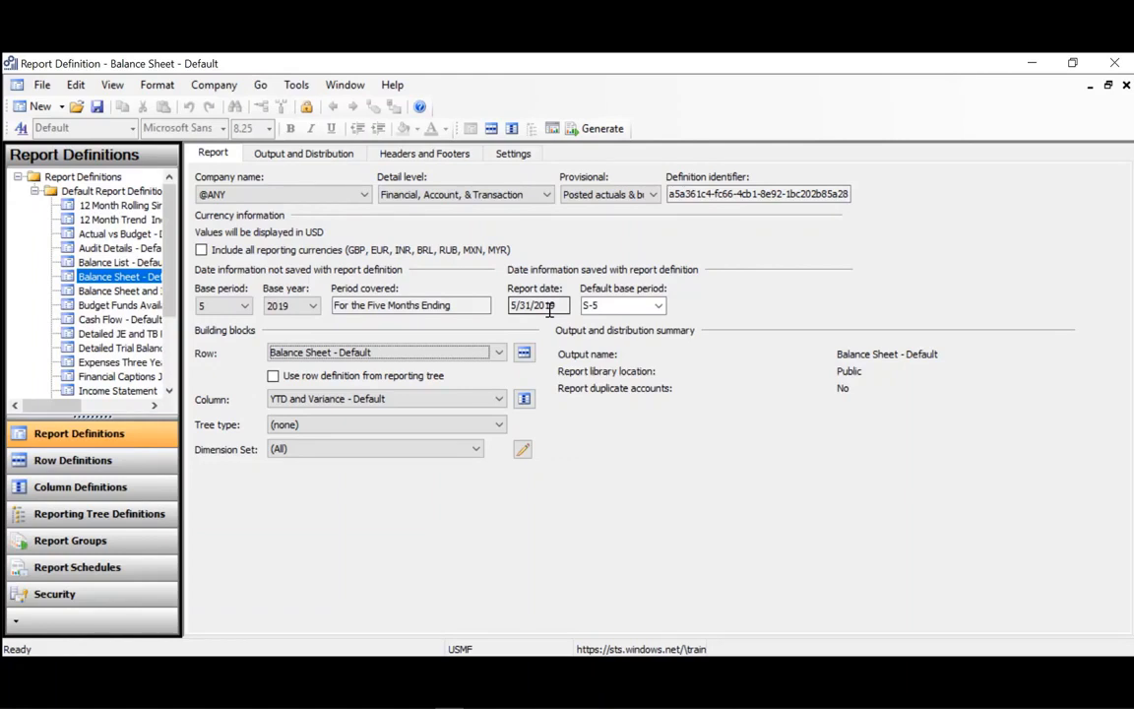
{"action": "left_click", "coordinate": [500, 353]}
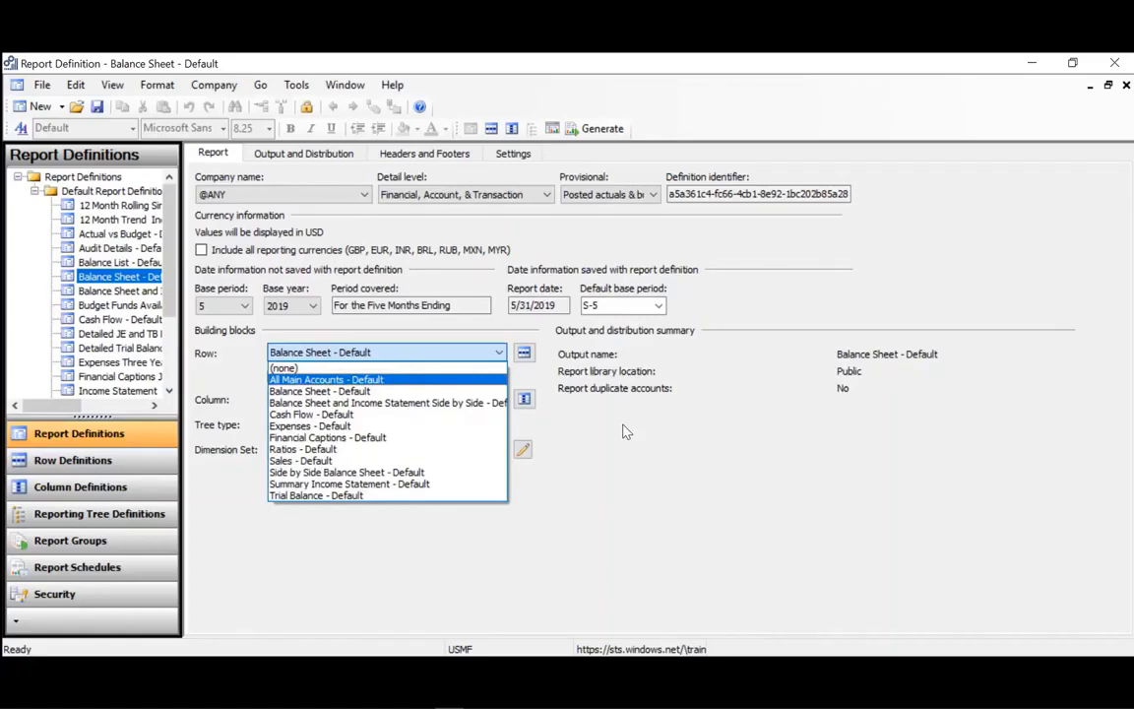
{"action": "left_click", "coordinate": [424, 512]}
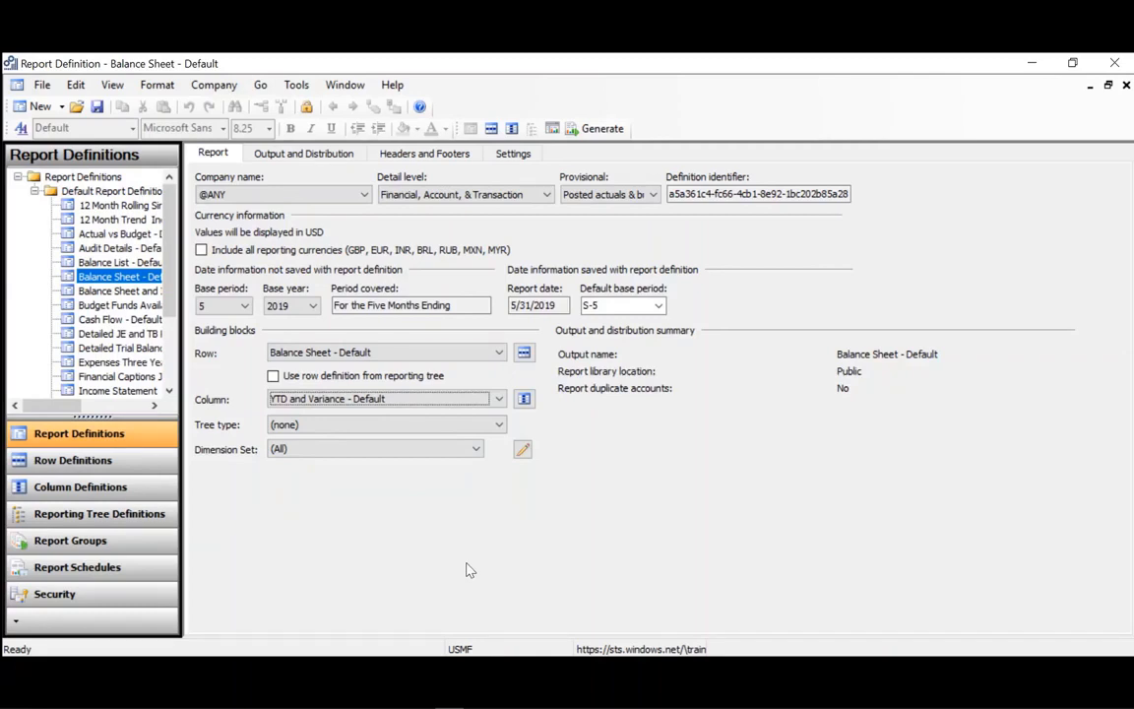
Review the Output and Distribution and Headers and Footers settings of the report definition.
{"action": "key", "text": "ctrl+Tab"}
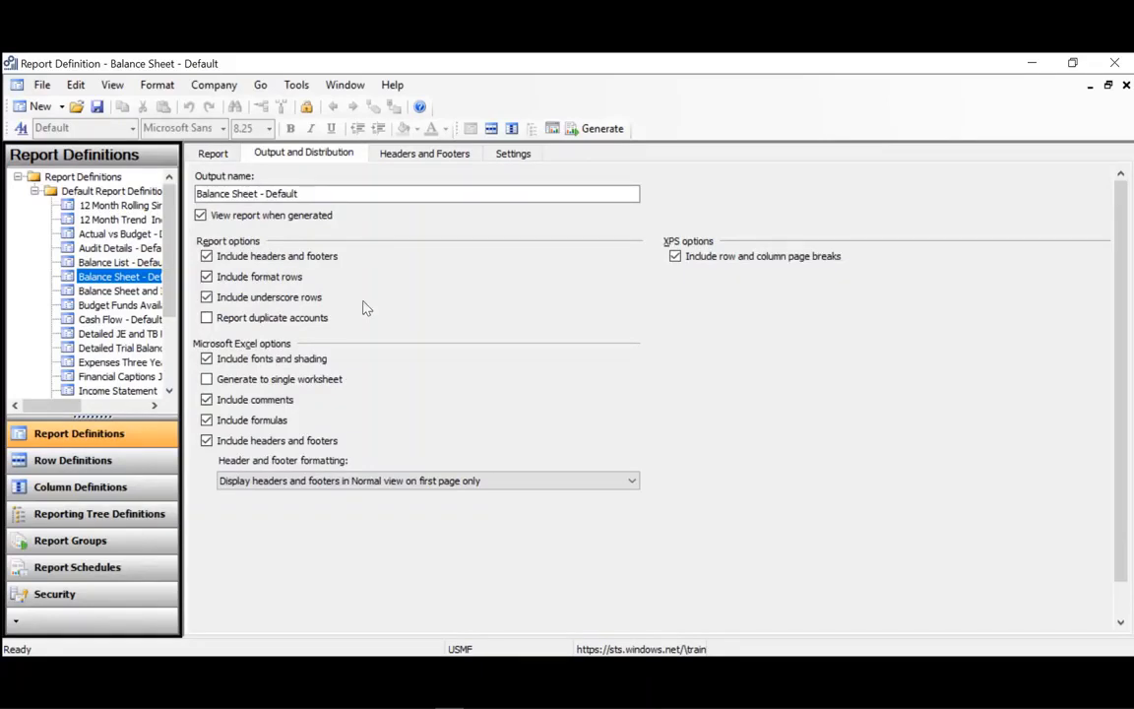
{"action": "key", "text": "ctrl+Tab"}
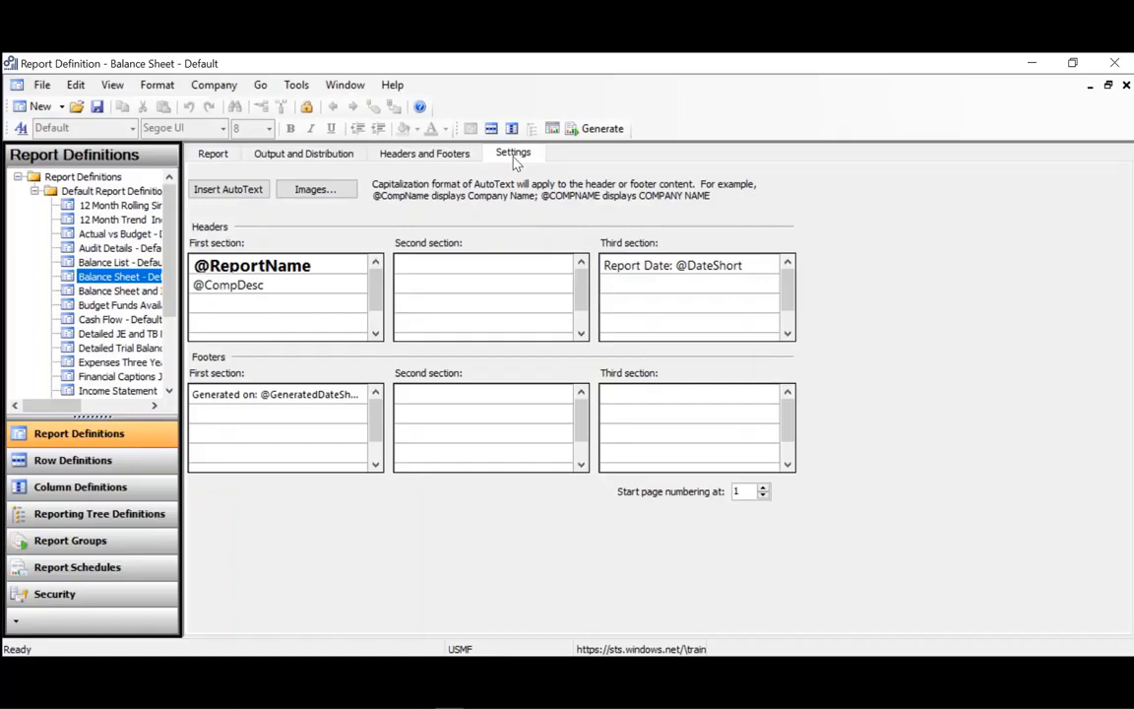
Generate the report and sign in with another account's e-mail and password.
{"action": "left_click", "coordinate": [597, 130]}
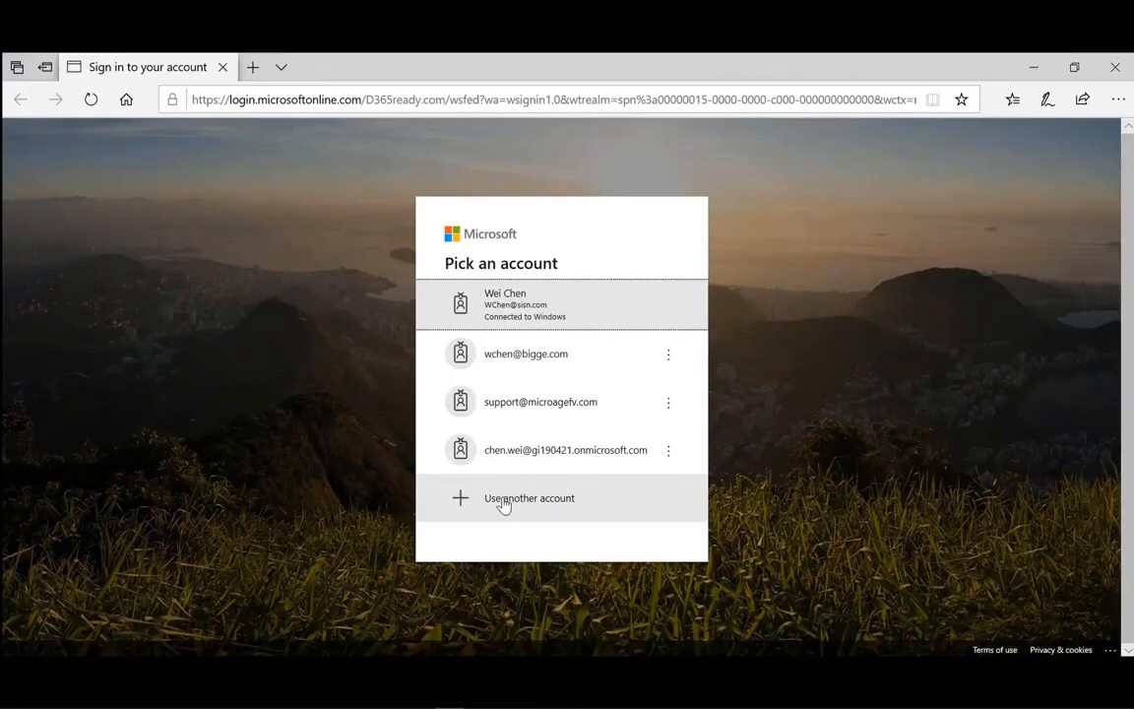
{"action": "left_click", "coordinate": [502, 503]}
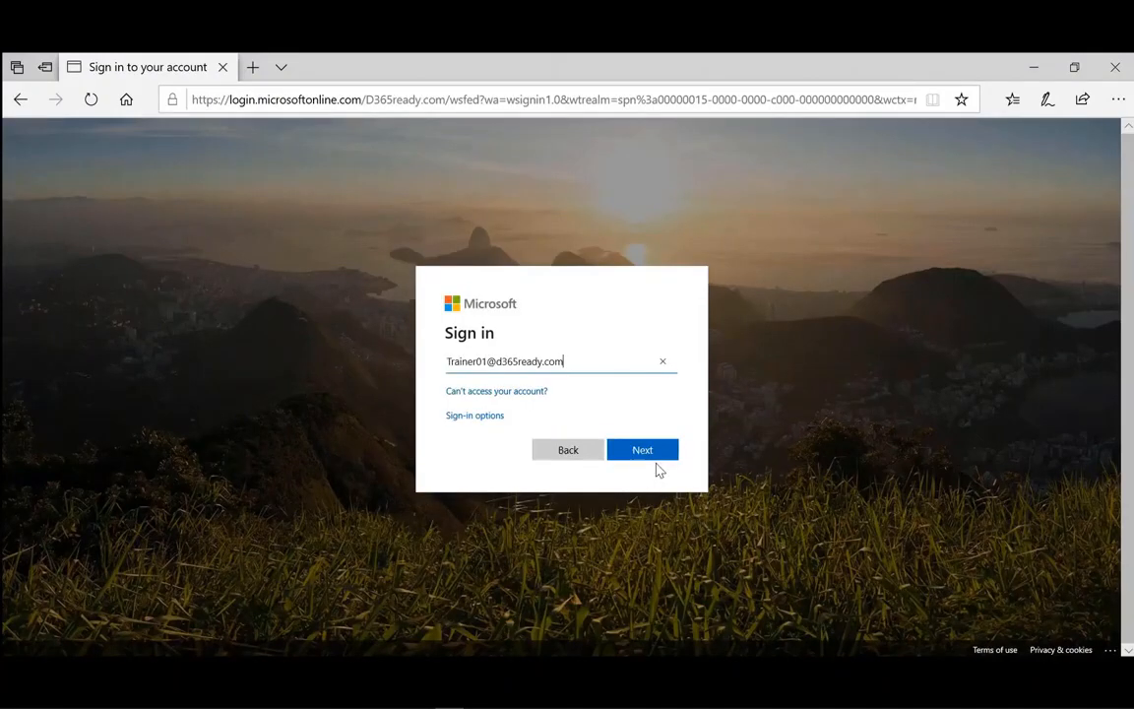
{"action": "left_click", "coordinate": [653, 453]}
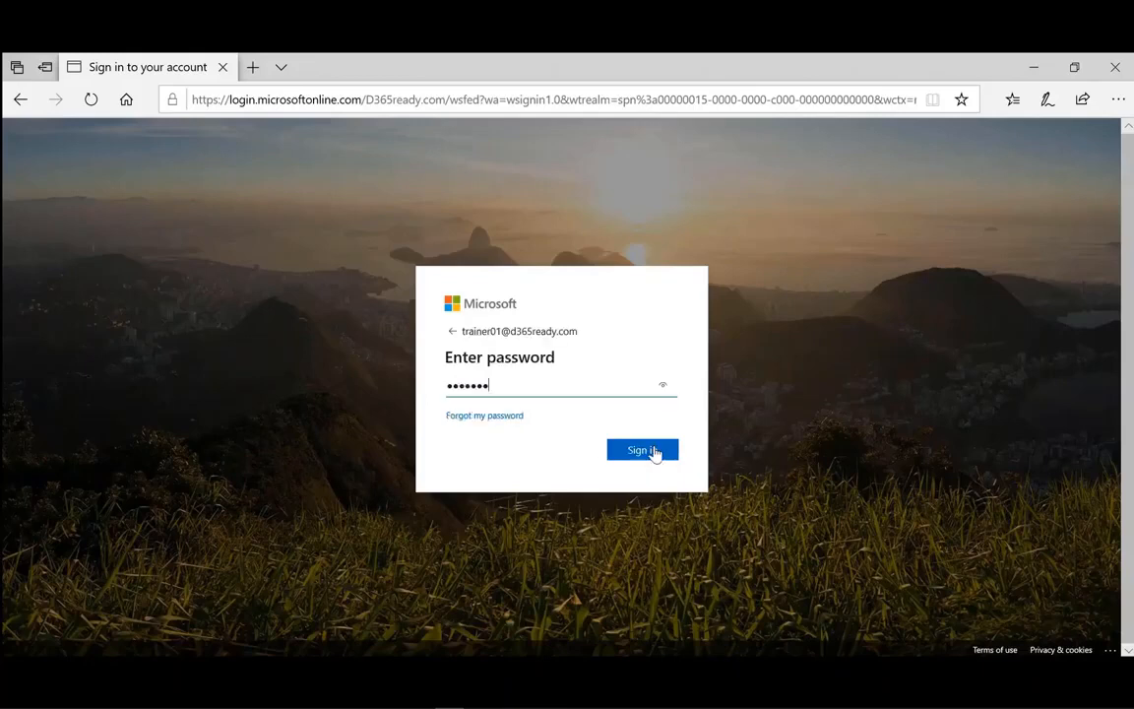
{"action": "type", "text": "•••"}
{"action": "left_click", "coordinate": [653, 452]}
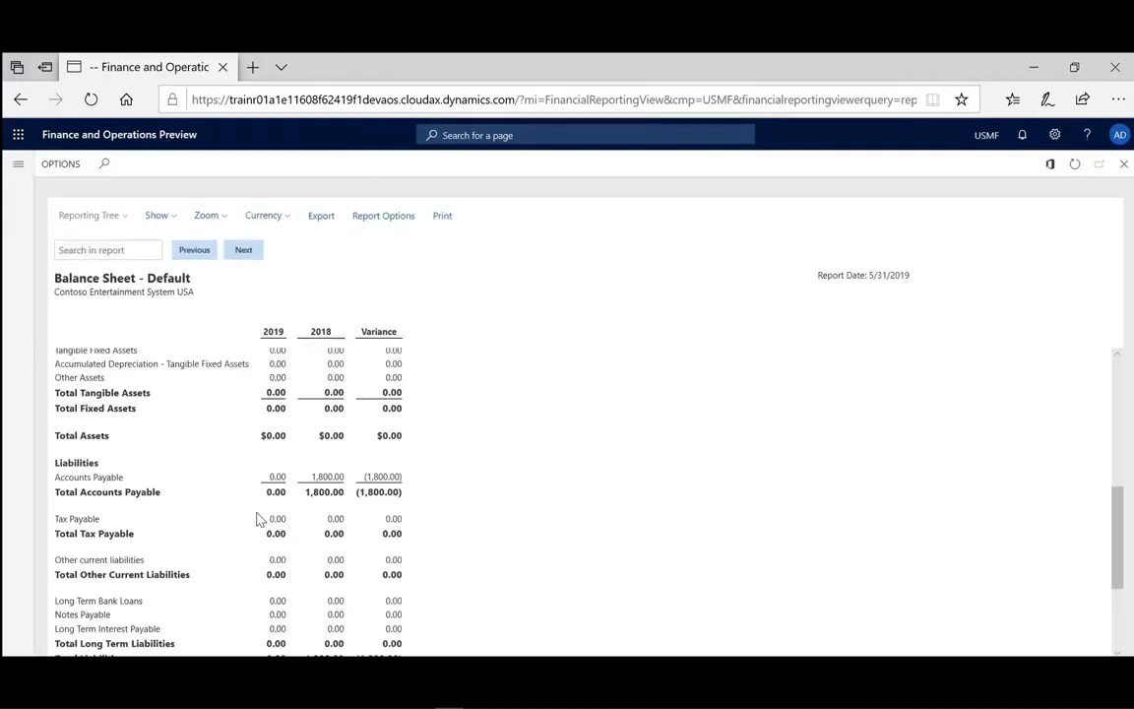
Scroll through the generated balance sheet's liabilities and equity and open the Net Income line.
{"action": "scroll", "coordinate": [258, 519], "scroll_direction": "down", "scroll_amount": 3}
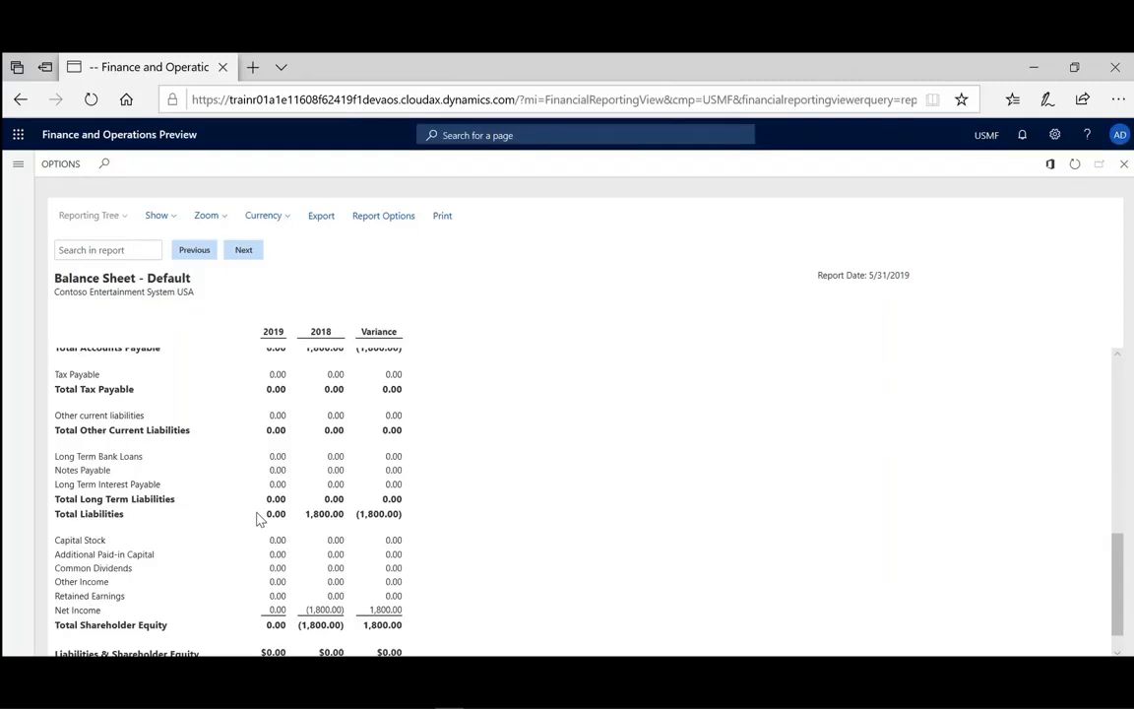
{"action": "scroll", "coordinate": [259, 519], "scroll_direction": "down", "scroll_amount": 1}
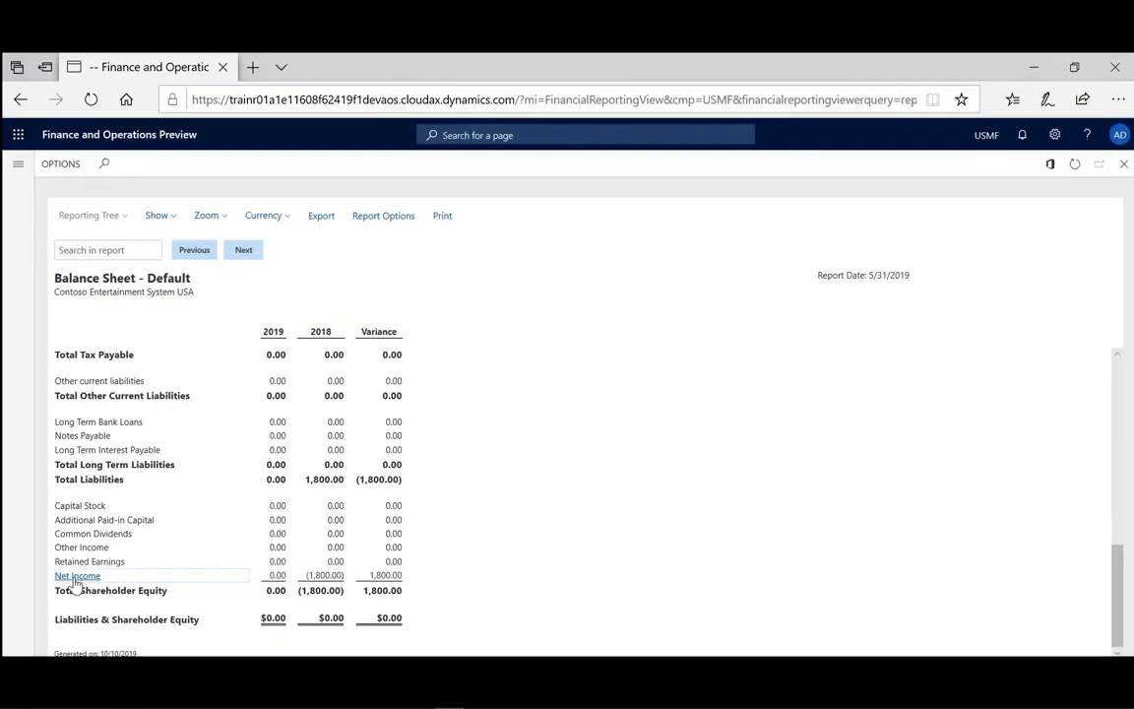
{"action": "left_click", "coordinate": [77, 576]}
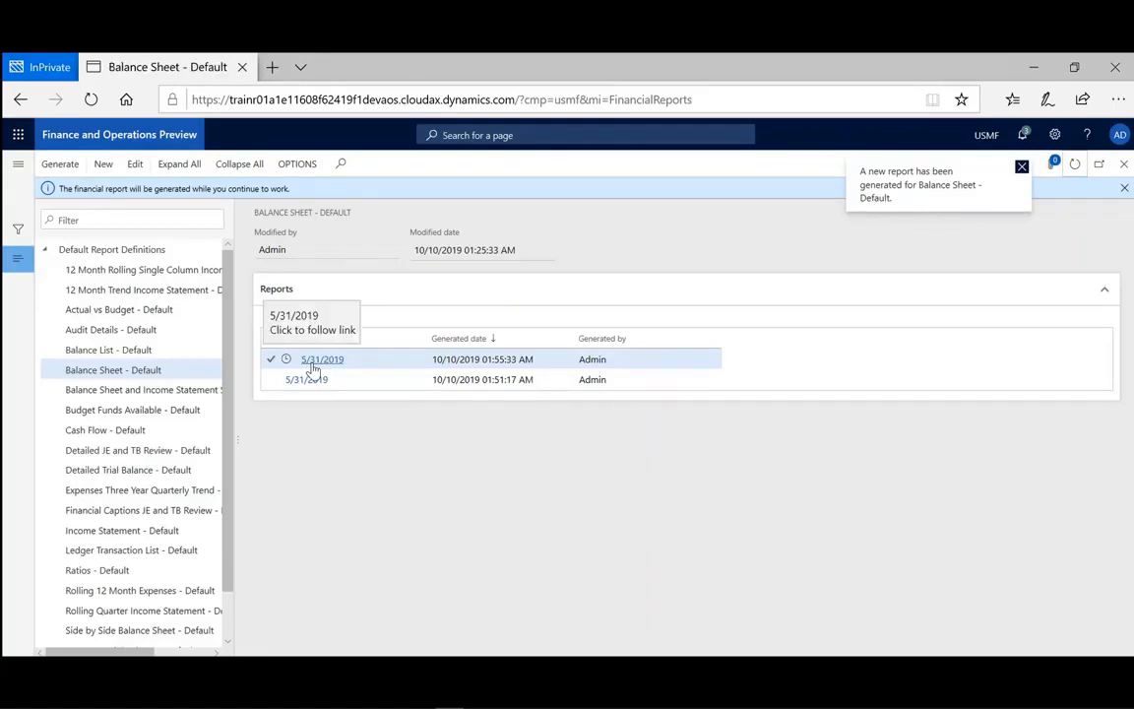
Select the newest 5/31/2019 Balance Sheet report and view it.
{"action": "left_click", "coordinate": [271, 360]}
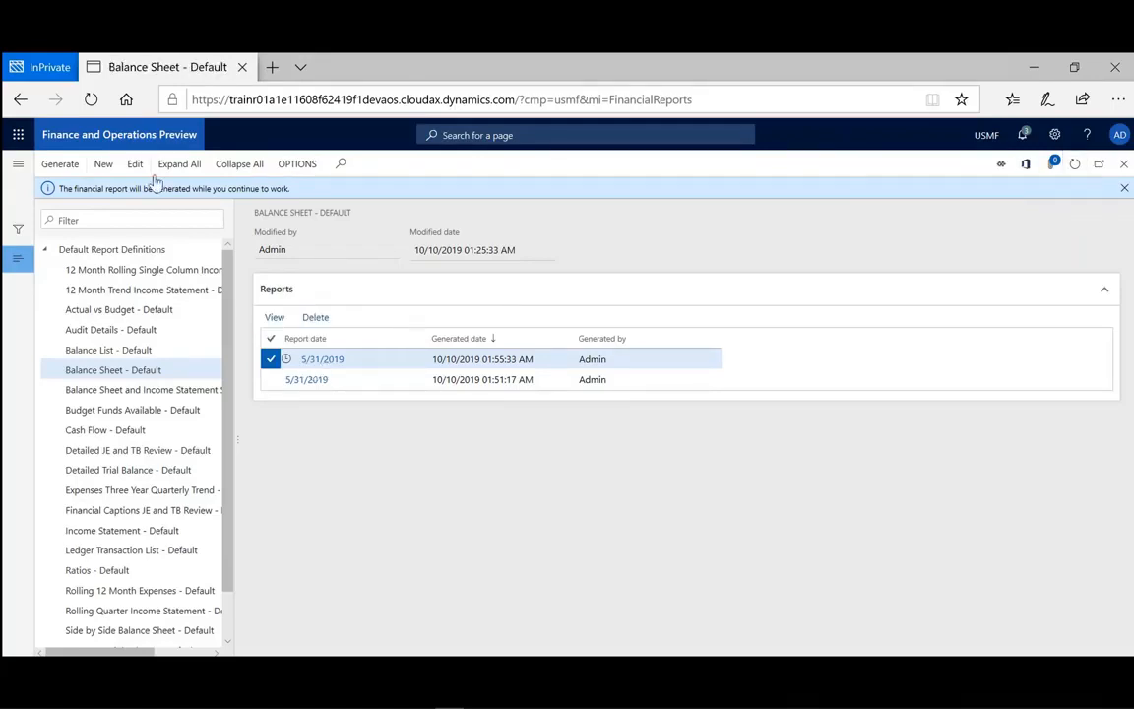
{"action": "left_click", "coordinate": [274, 317]}
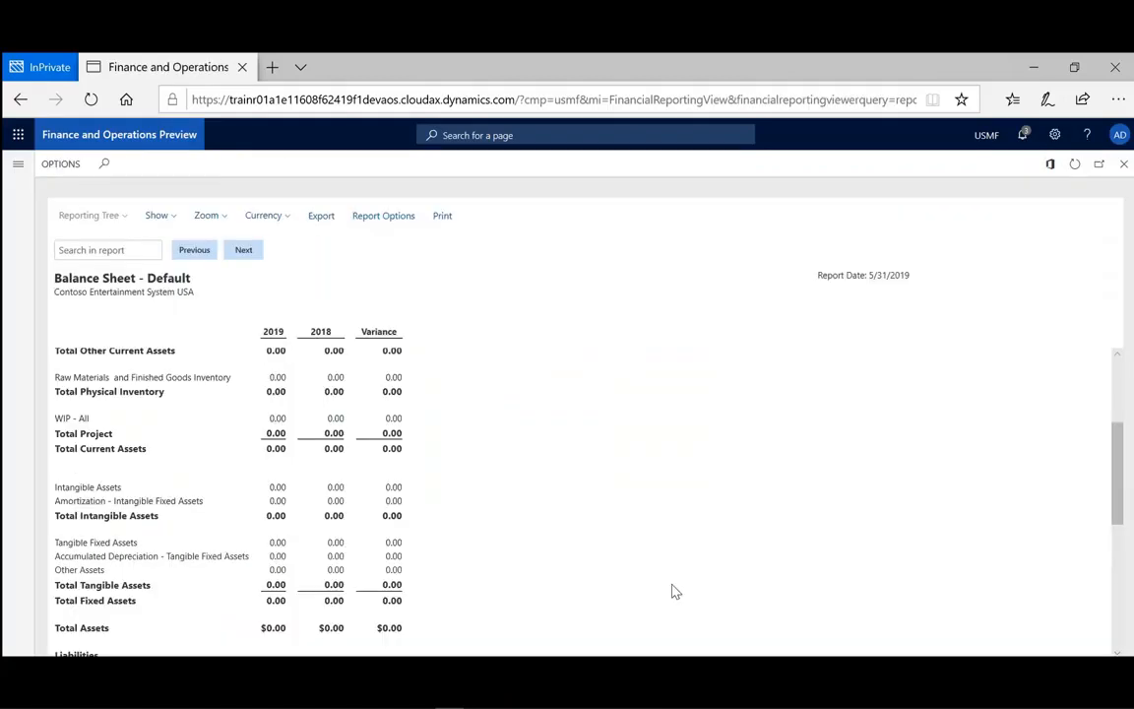
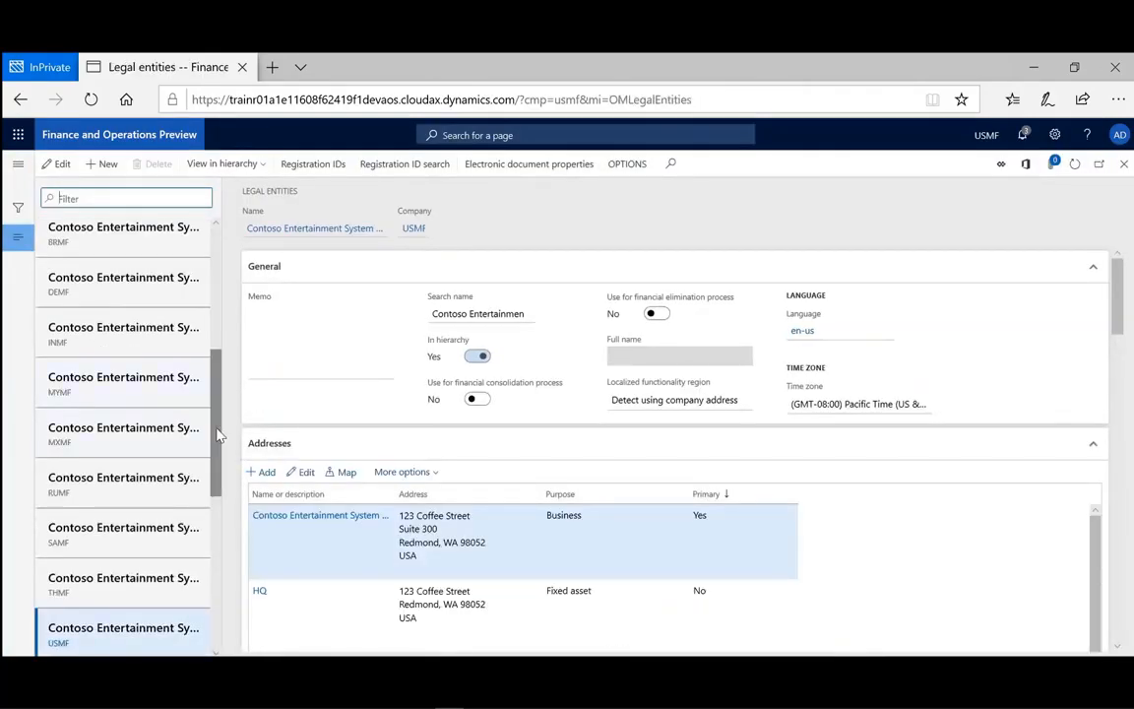
Start a new legal entity named Seahorse Retailer with company ID RSHQ.
{"action": "scroll", "coordinate": [207, 394], "scroll_direction": "up", "scroll_amount": 3}
{"action": "scroll", "coordinate": [209, 346], "scroll_direction": "down", "scroll_amount": 2}
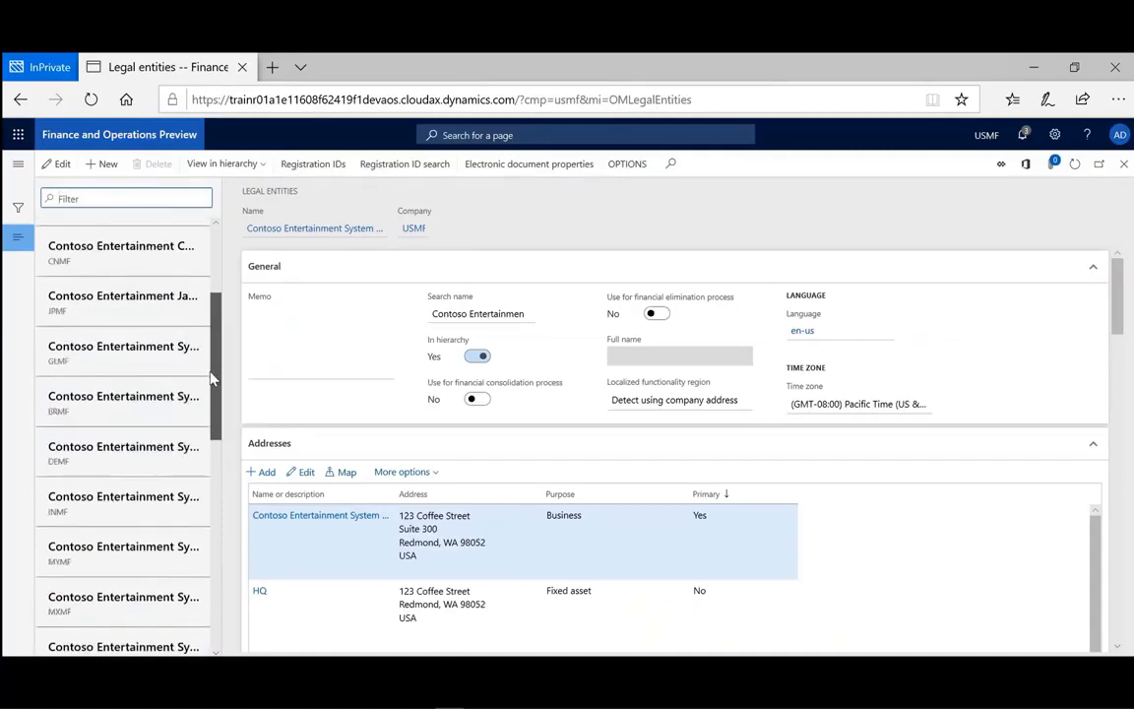
{"action": "scroll", "coordinate": [210, 296], "scroll_direction": "up", "scroll_amount": 4}
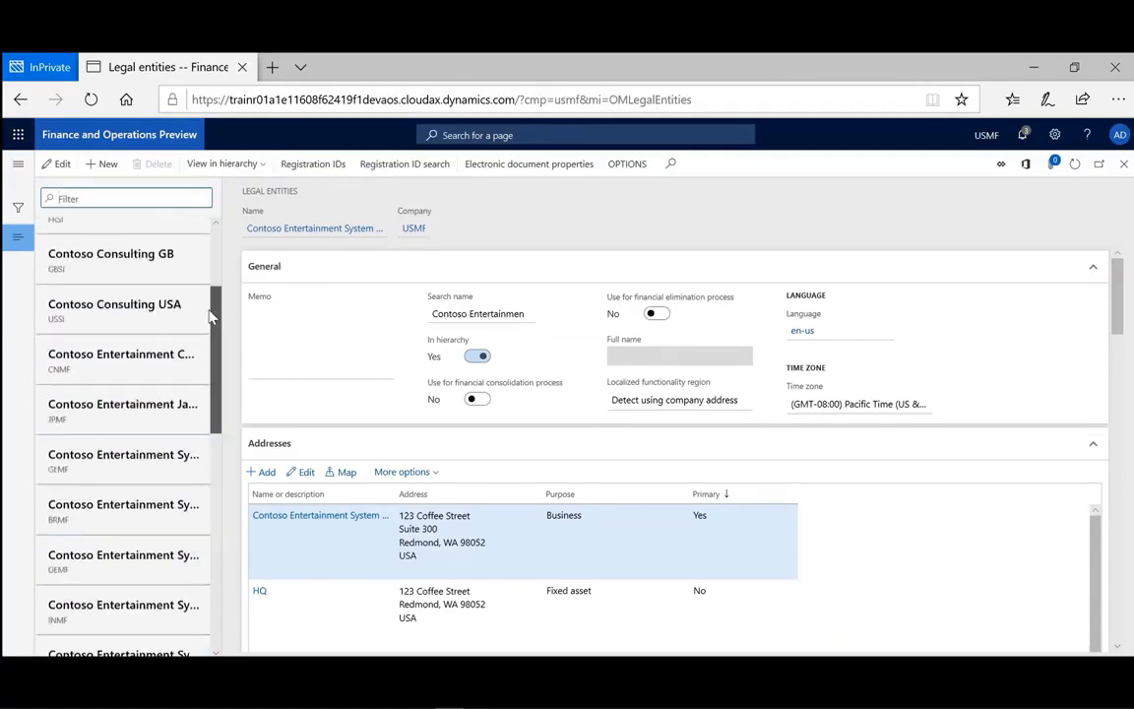
{"action": "left_click", "coordinate": [96, 166]}
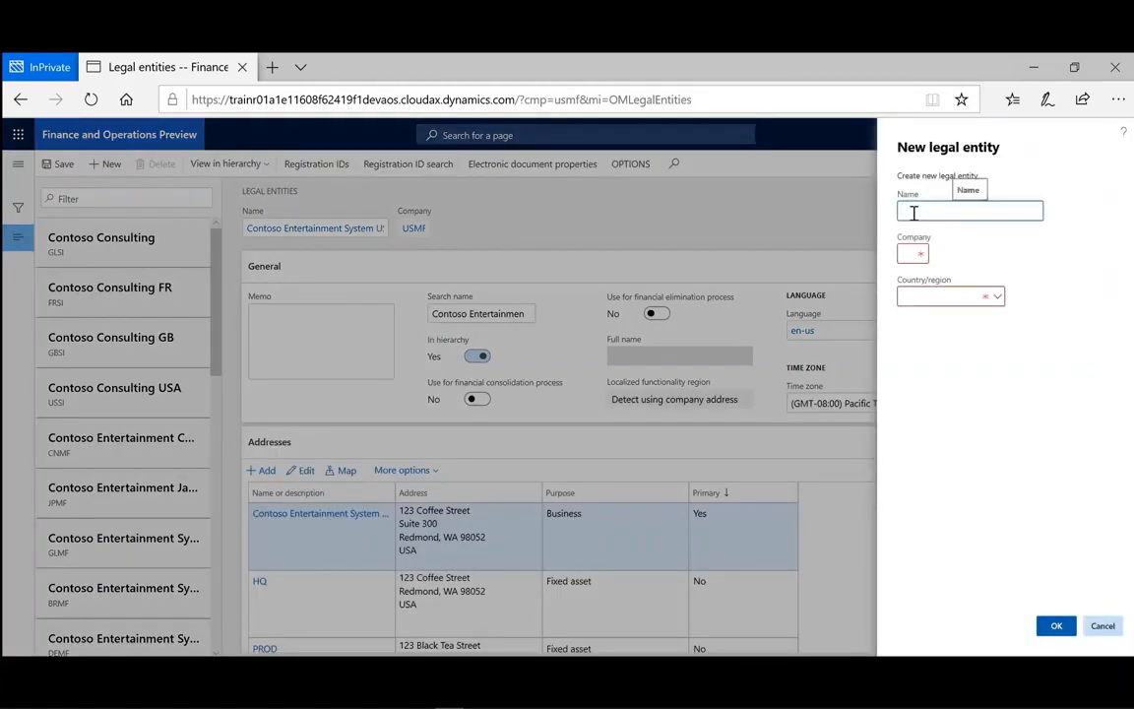
{"action": "type", "text": "Seahorse Retailer"}
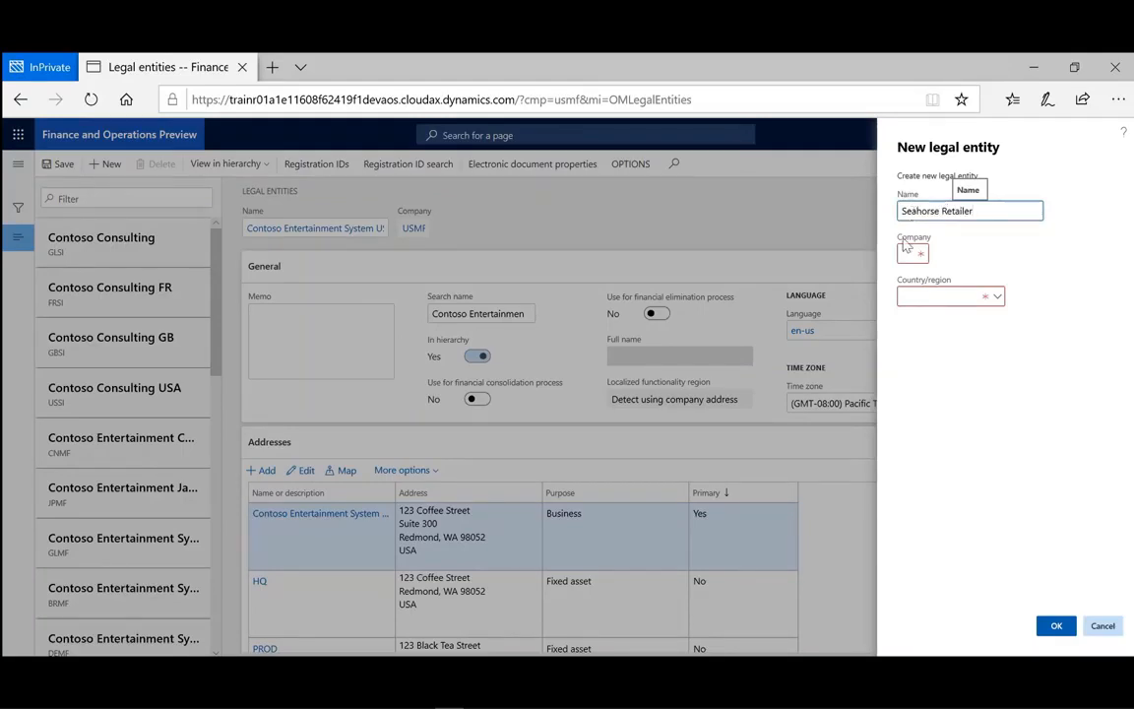
{"action": "left_click", "coordinate": [903, 252]}
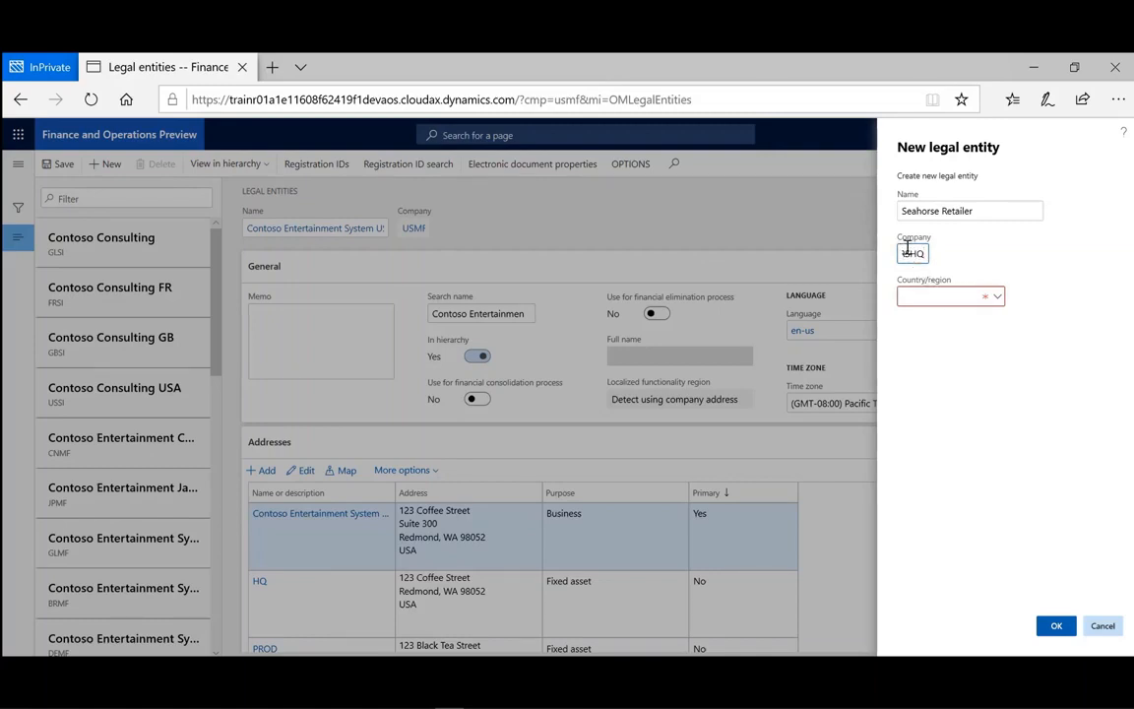
Set the new legal entity's country/region to USA (United States) and create it.
{"action": "left_click", "coordinate": [998, 298]}
{"action": "left_click", "coordinate": [997, 297]}
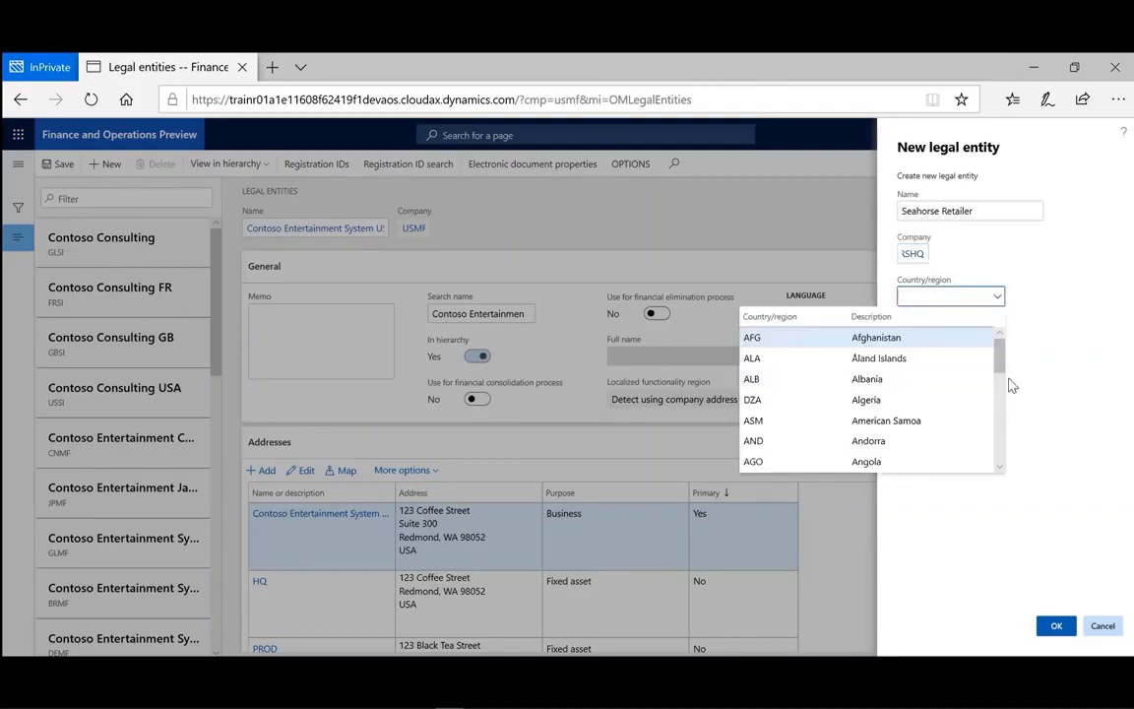
{"action": "left_click_drag", "start_coordinate": [1005, 366], "coordinate": [997, 466]}
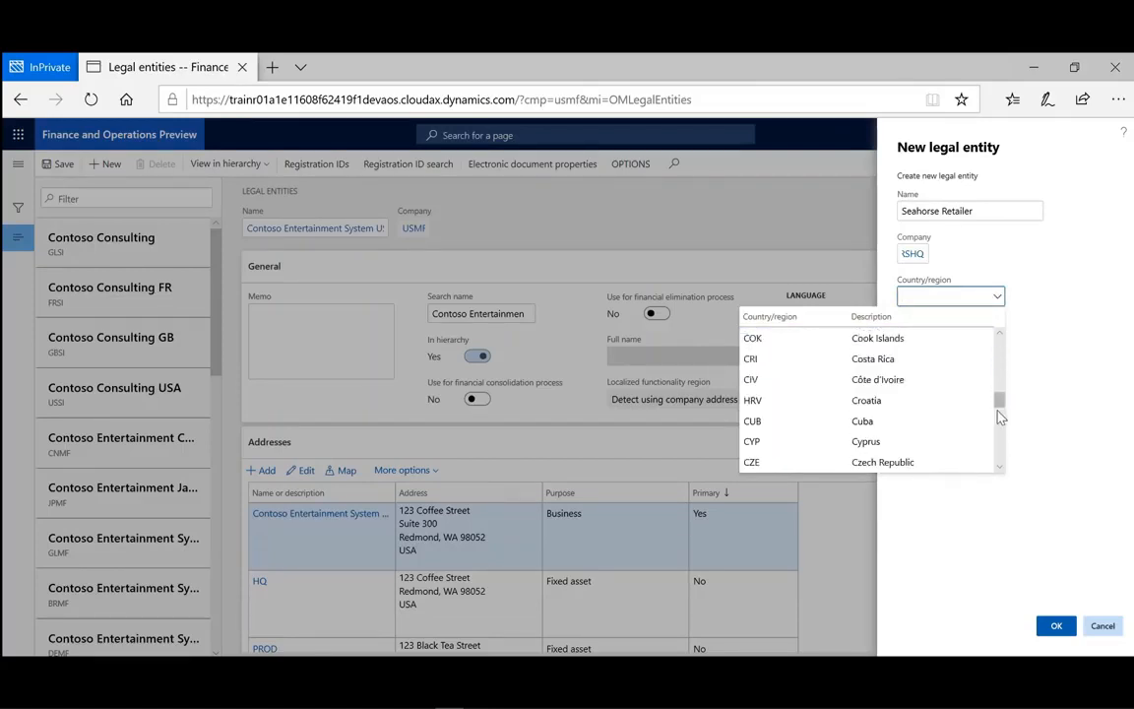
{"action": "left_click_drag", "start_coordinate": [998, 402], "coordinate": [999, 418]}
{"action": "left_click", "coordinate": [945, 295]}
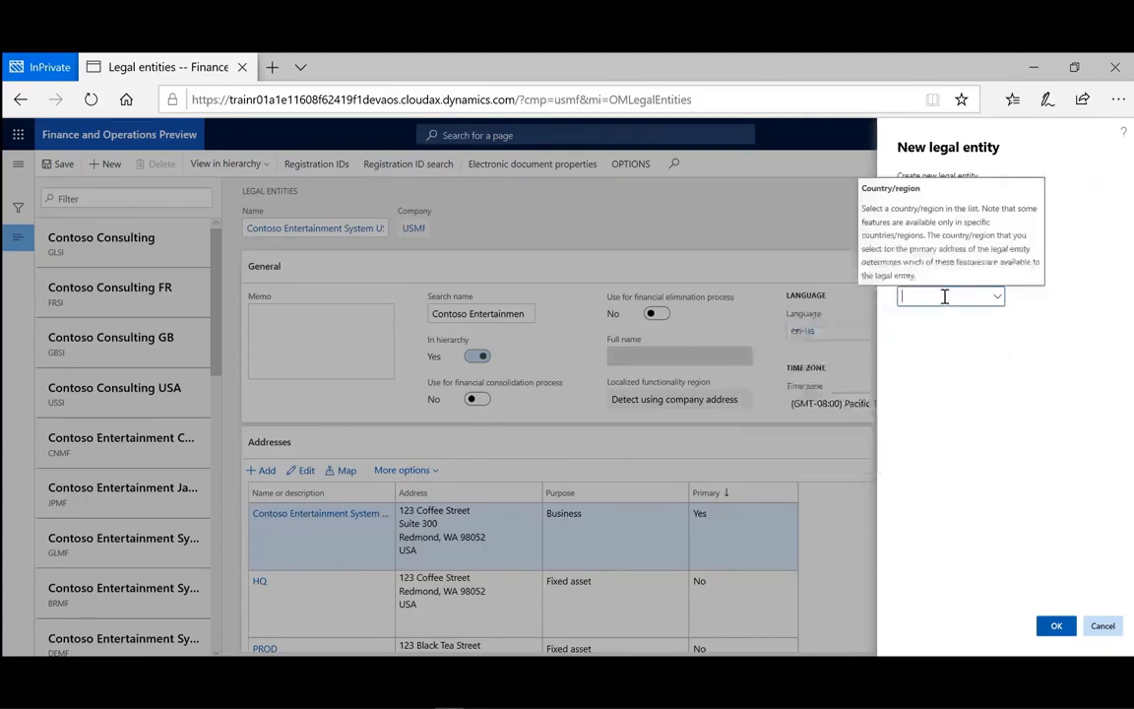
{"action": "type", "text": "USA"}
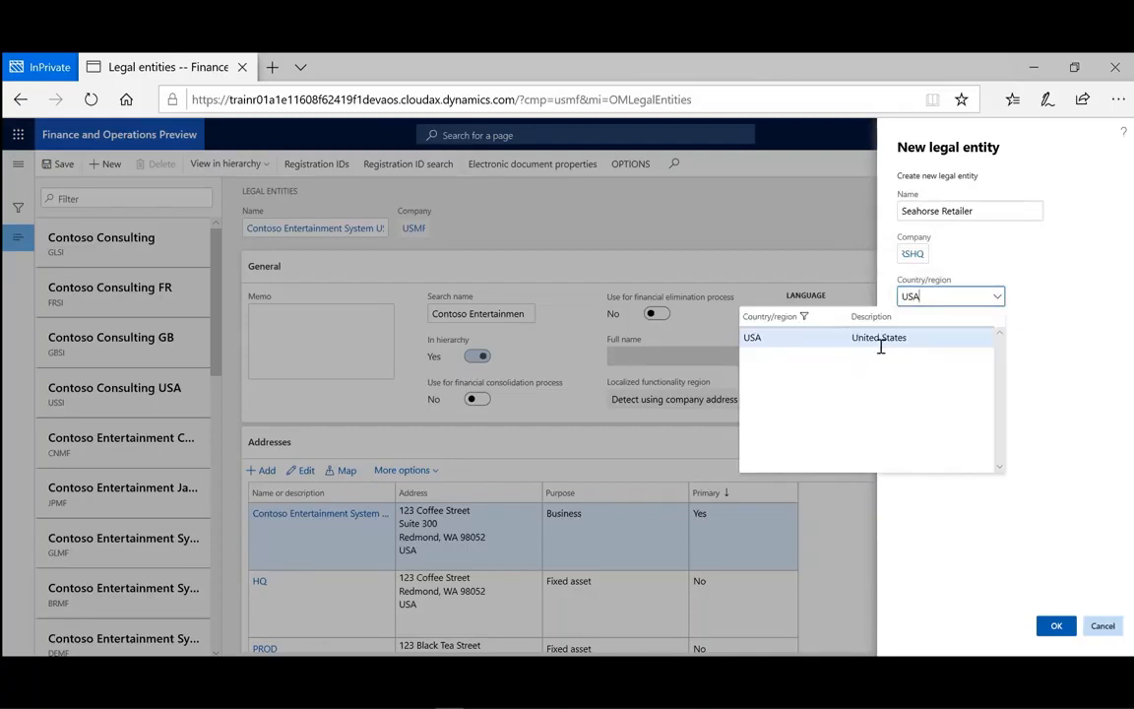
{"action": "left_click", "coordinate": [877, 337]}
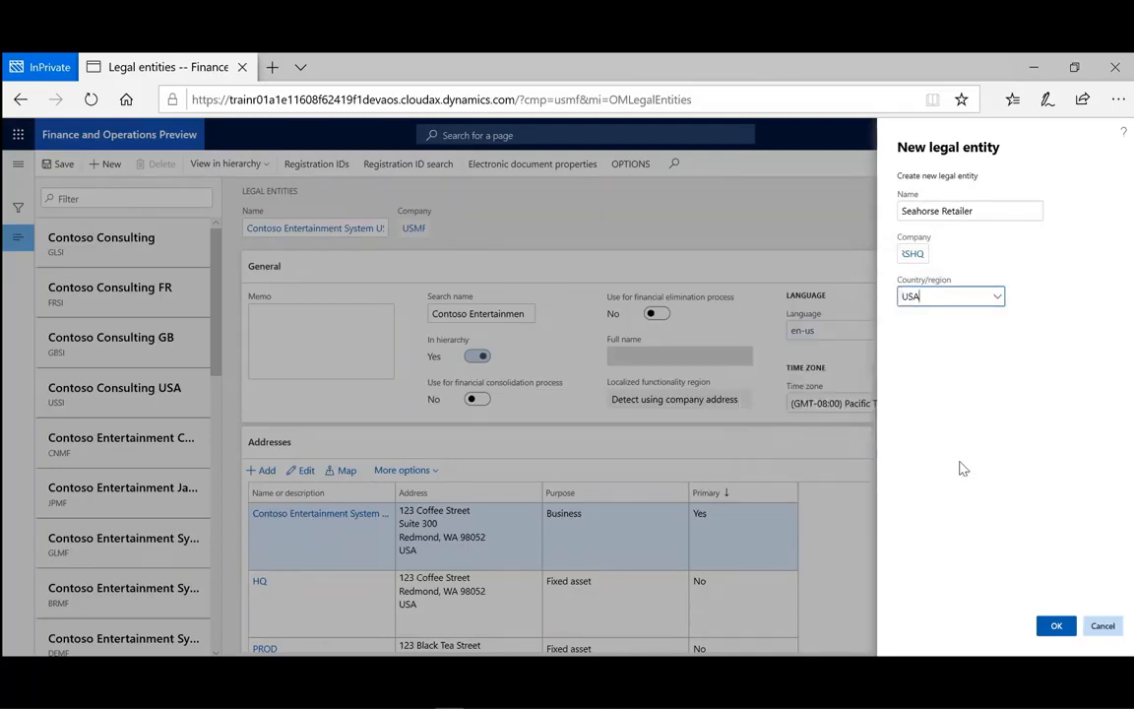
{"action": "left_click", "coordinate": [1056, 627]}
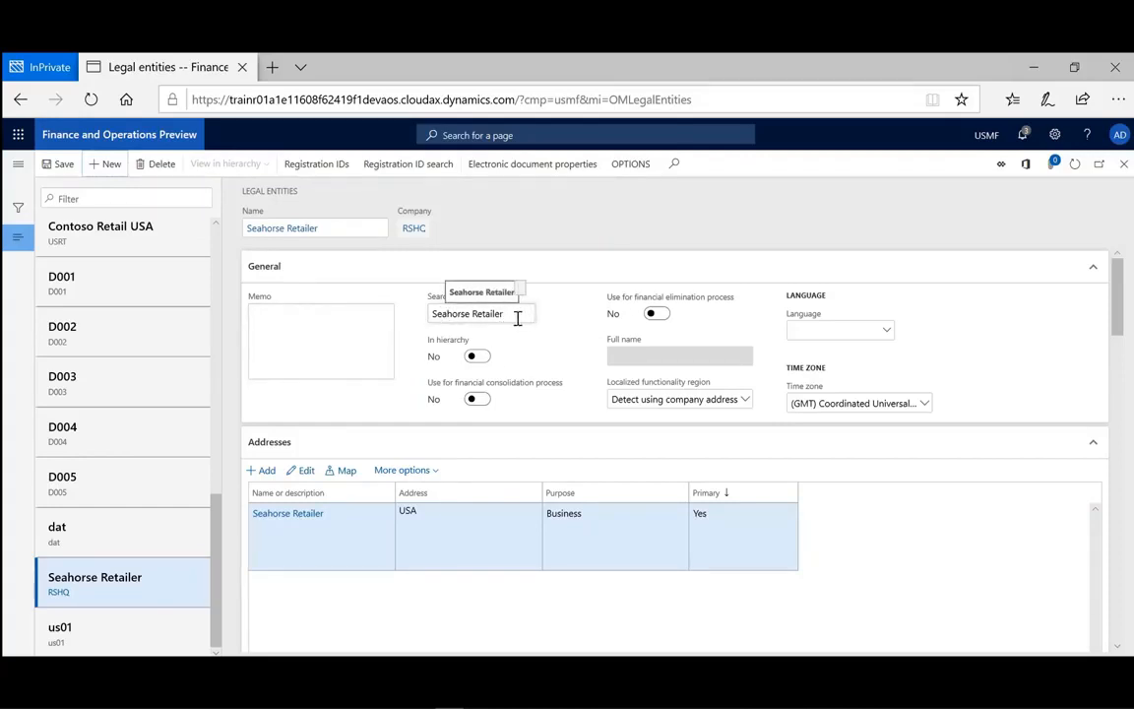
Try switching the financial consolidation and financial elimination process options on and off.
{"action": "left_click", "coordinate": [477, 402]}
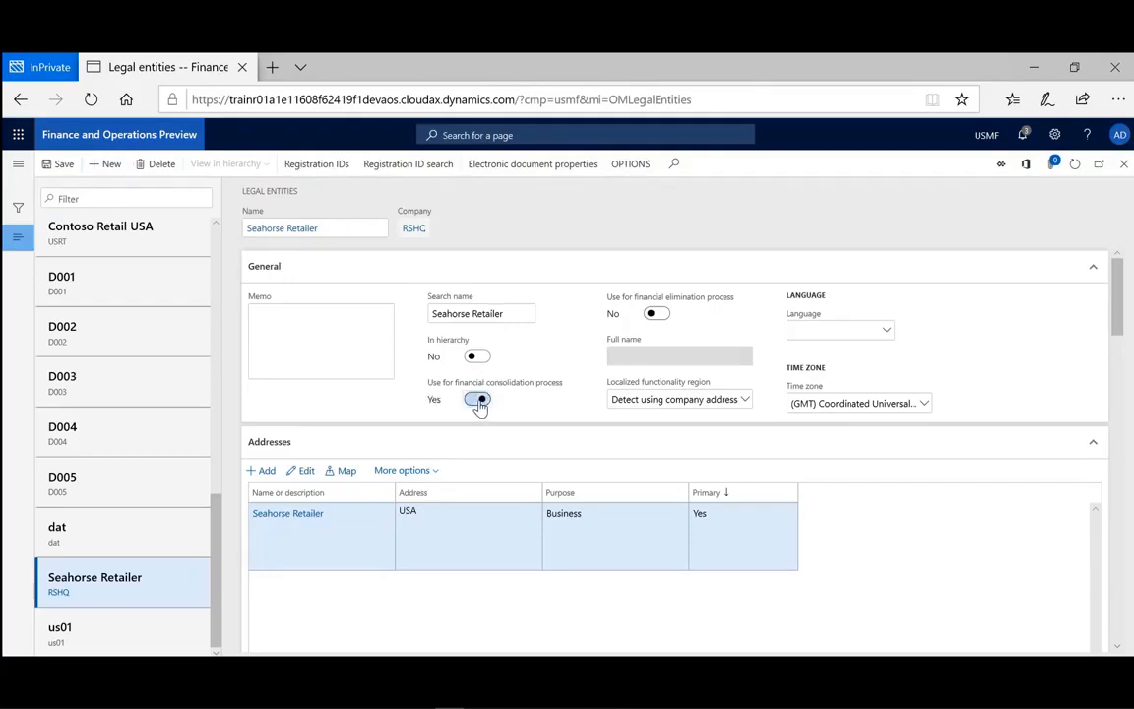
{"action": "left_click", "coordinate": [475, 401]}
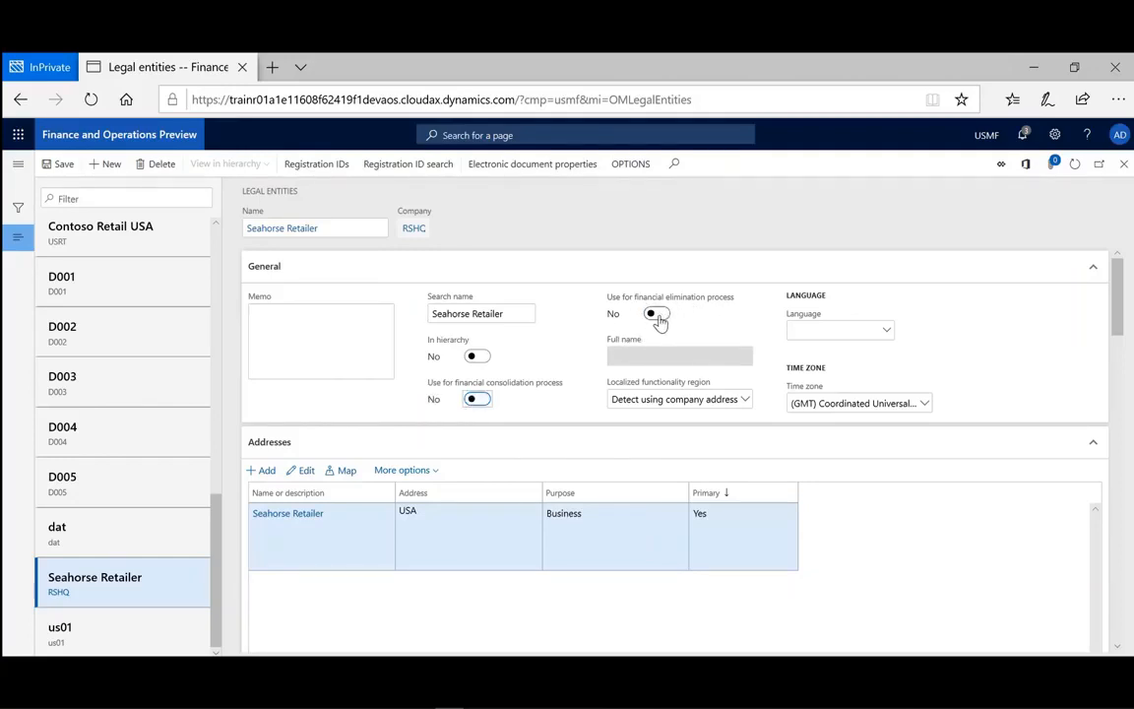
{"action": "left_click", "coordinate": [657, 314]}
{"action": "left_click", "coordinate": [658, 314]}
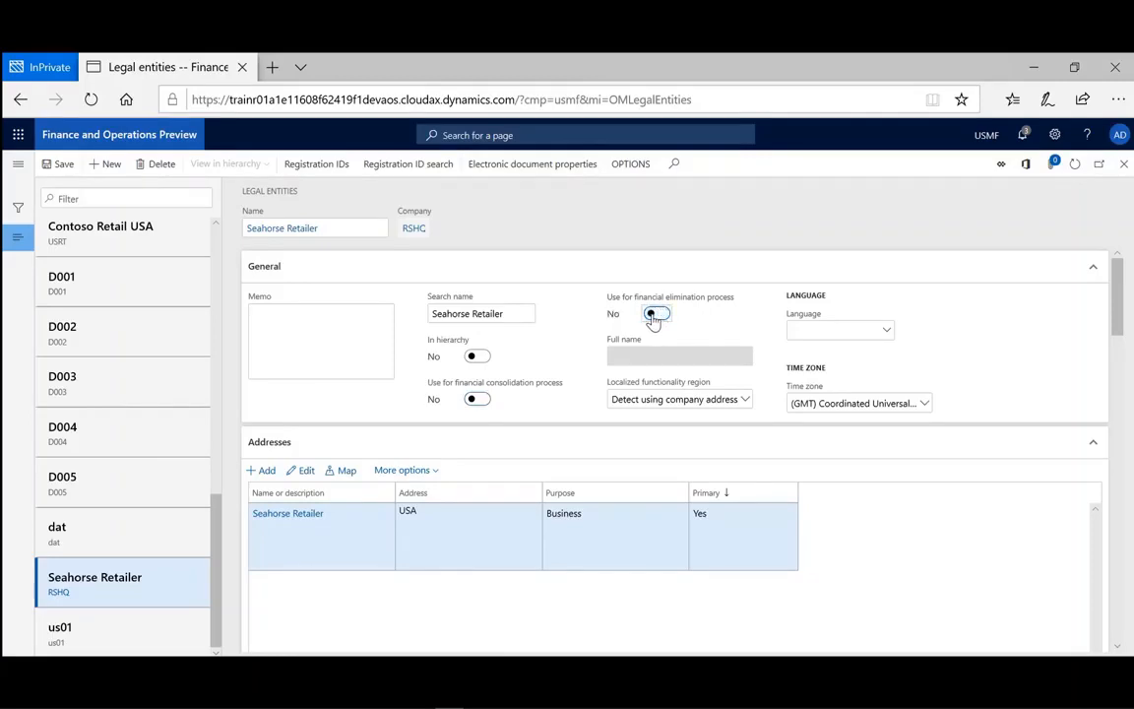
{"action": "left_click", "coordinate": [477, 399]}
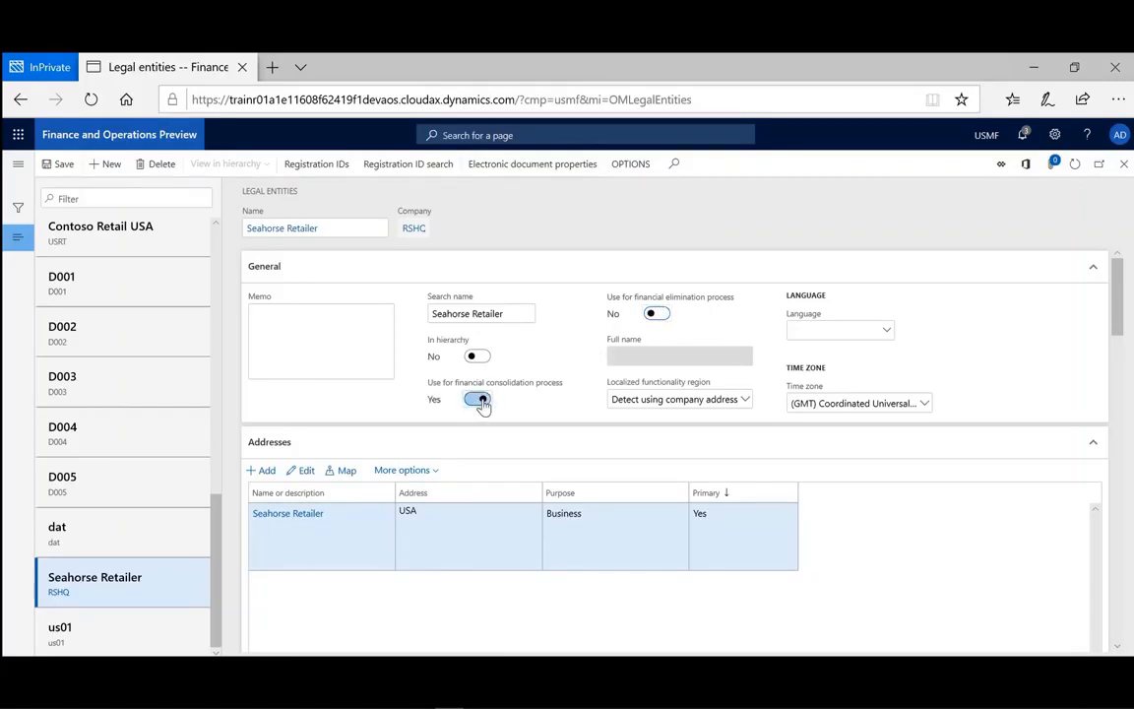
{"action": "left_click", "coordinate": [657, 316]}
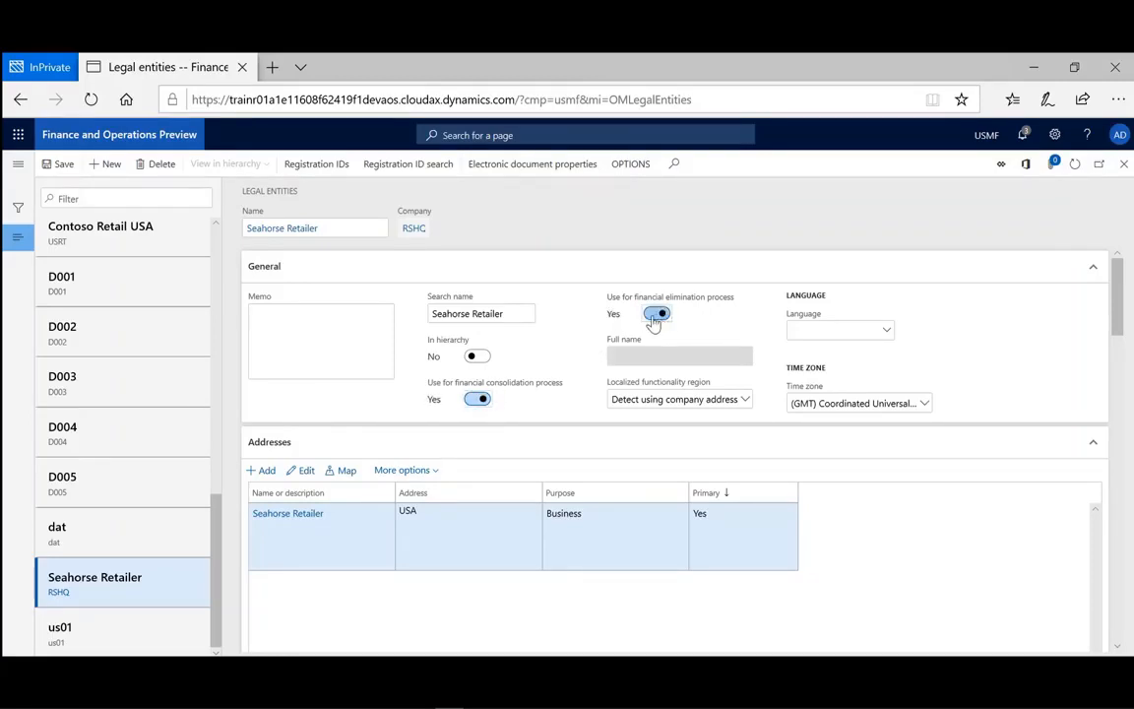
{"action": "left_click", "coordinate": [477, 398]}
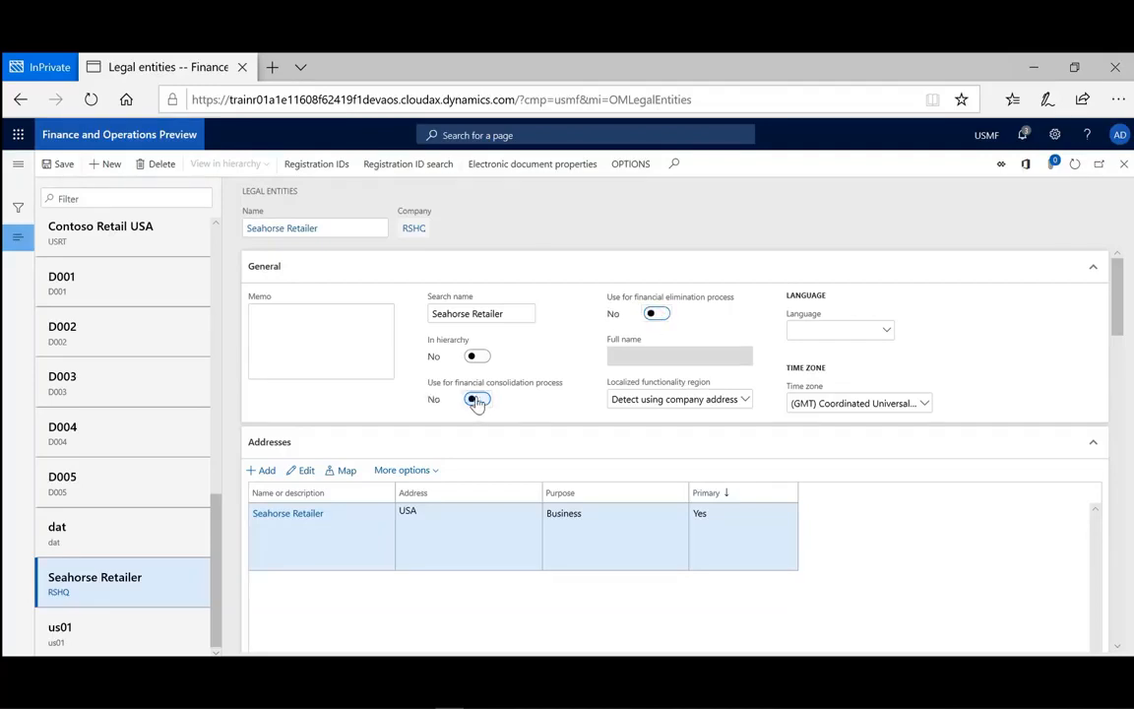
Set the legal entity's language to en-us.
{"action": "left_click", "coordinate": [875, 328]}
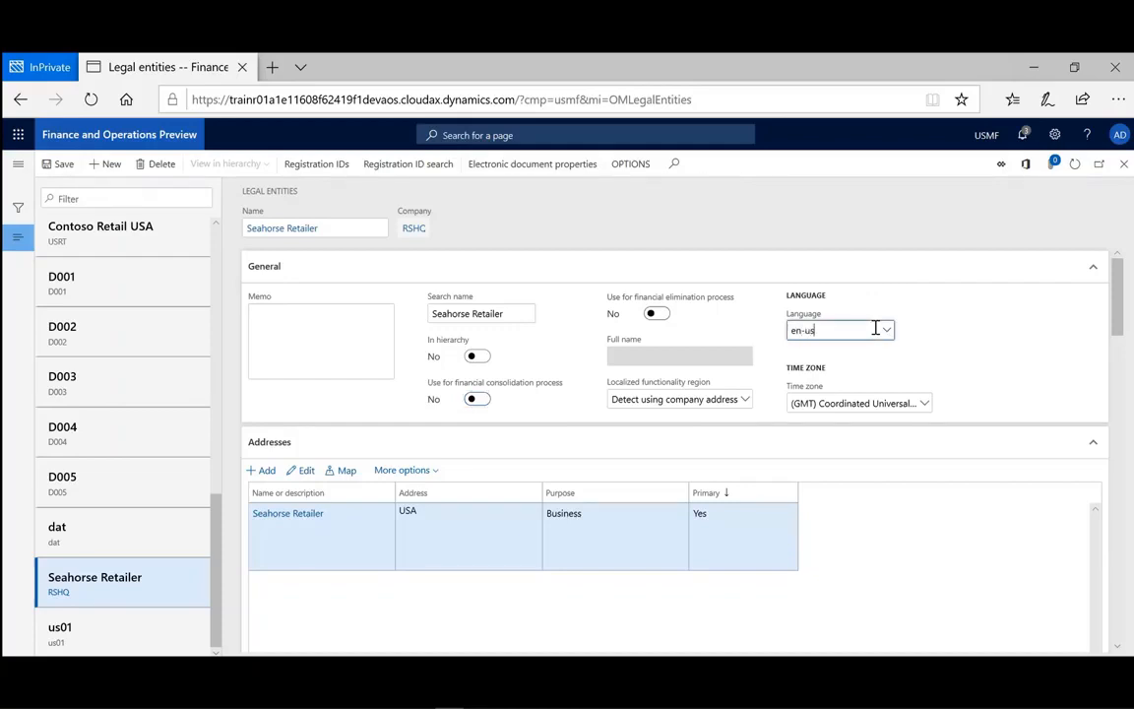
{"action": "key", "text": "Tab"}
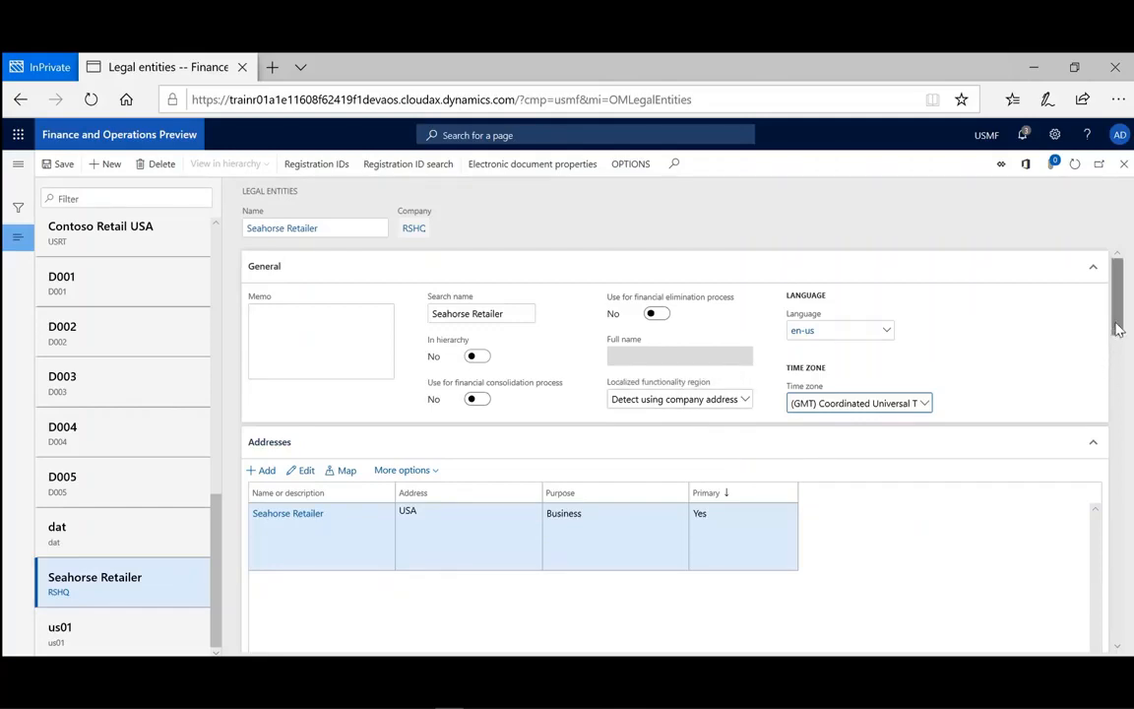
Add a Phone line to the legal entity's contact information.
{"action": "left_click_drag", "start_coordinate": [1119, 328], "coordinate": [1117, 379]}
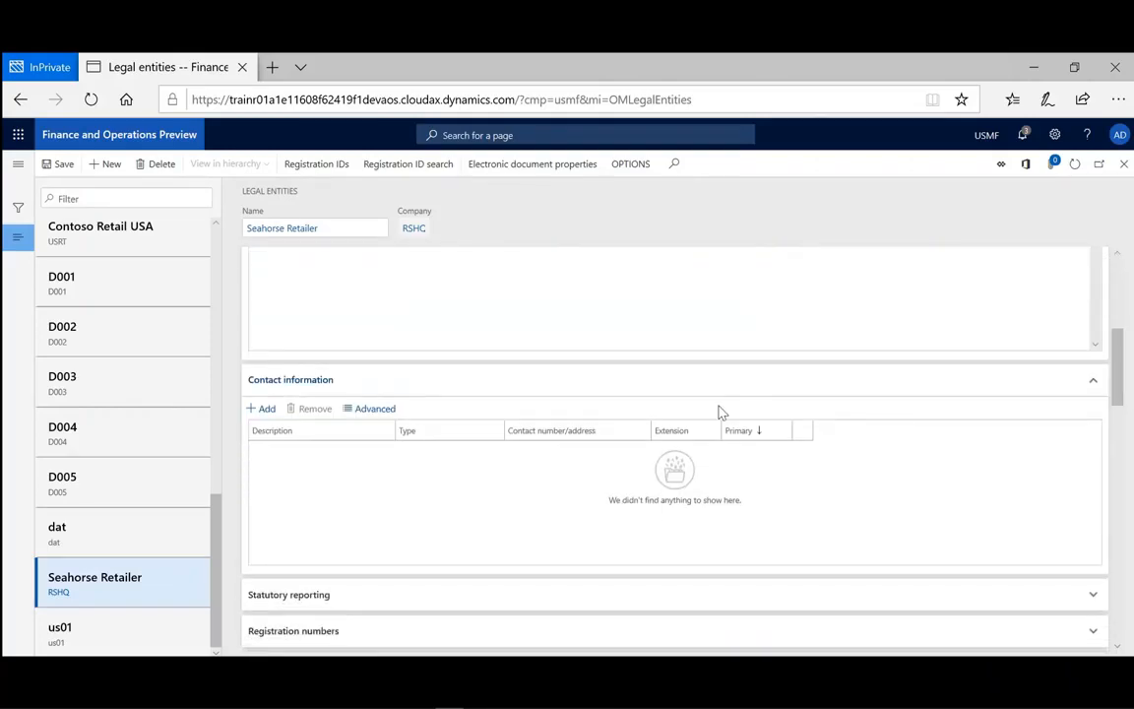
{"action": "left_click", "coordinate": [268, 412]}
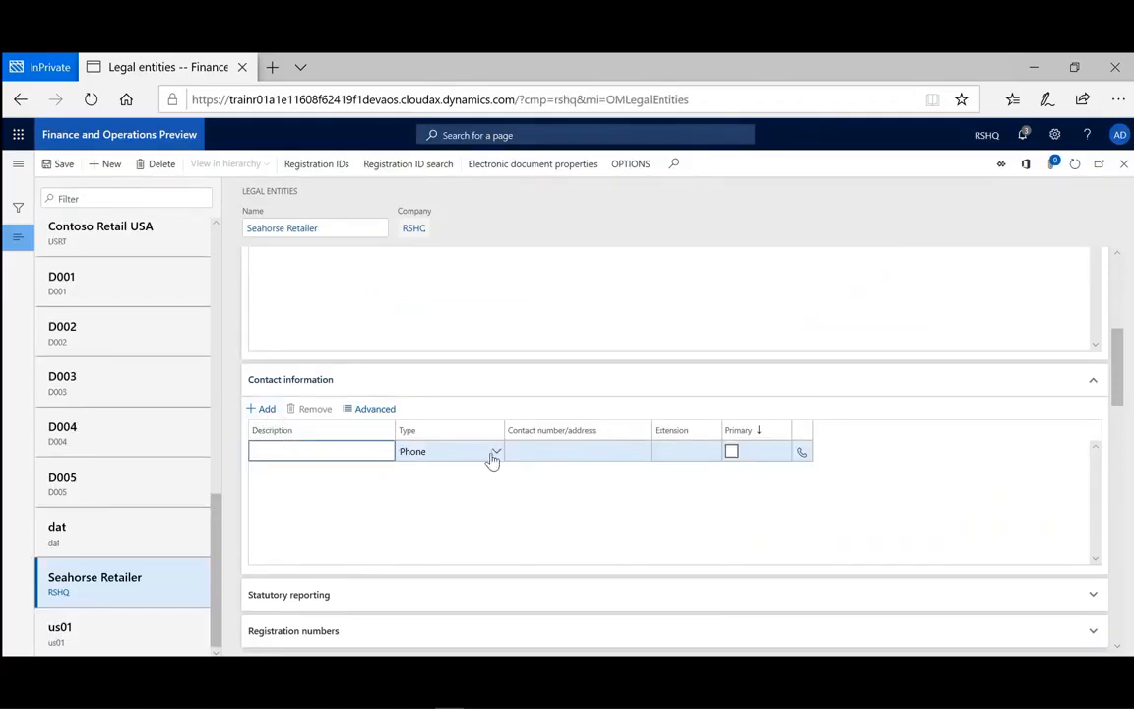
{"action": "left_click", "coordinate": [498, 453]}
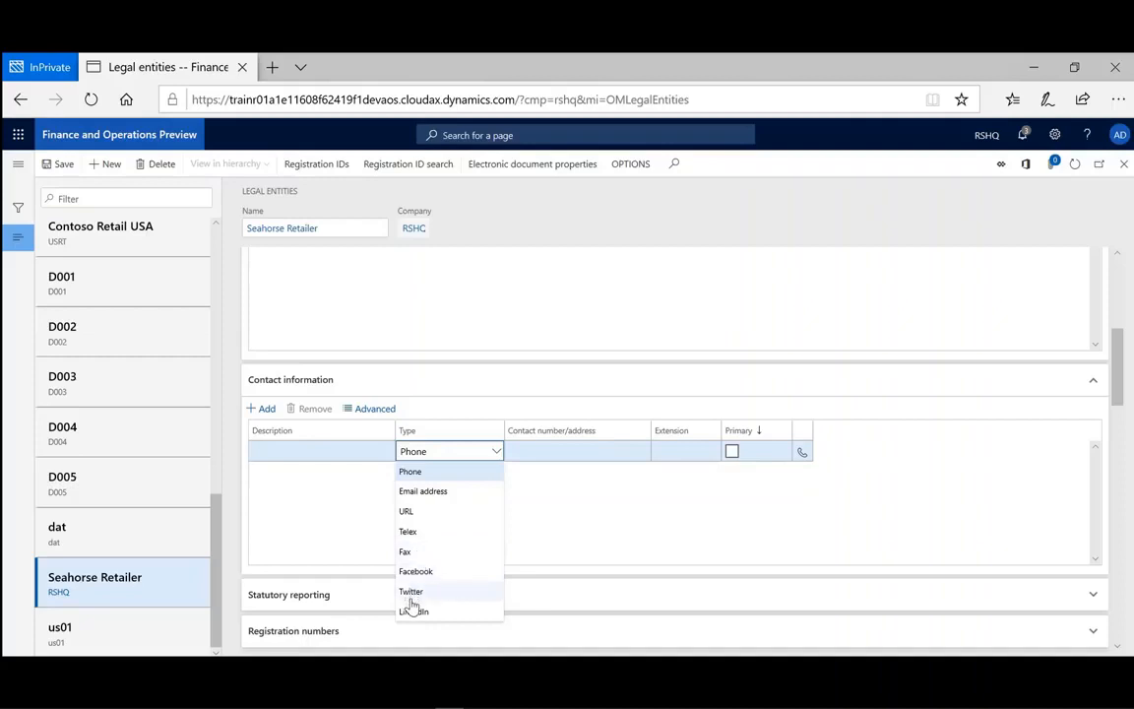
{"action": "left_click", "coordinate": [310, 482]}
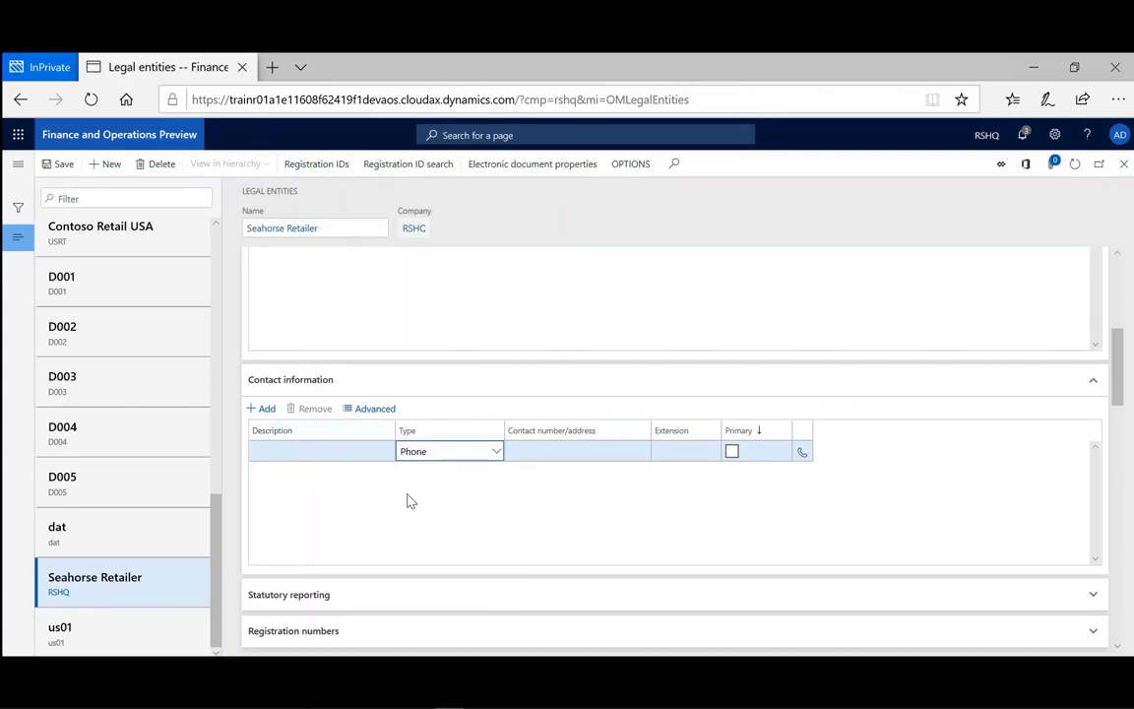
Expand the Statutory reporting and Registration numbers sections of the legal entity.
{"action": "scroll", "coordinate": [443, 556], "scroll_direction": "down", "scroll_amount": 1}
{"action": "scroll", "coordinate": [448, 559], "scroll_direction": "down", "scroll_amount": 3}
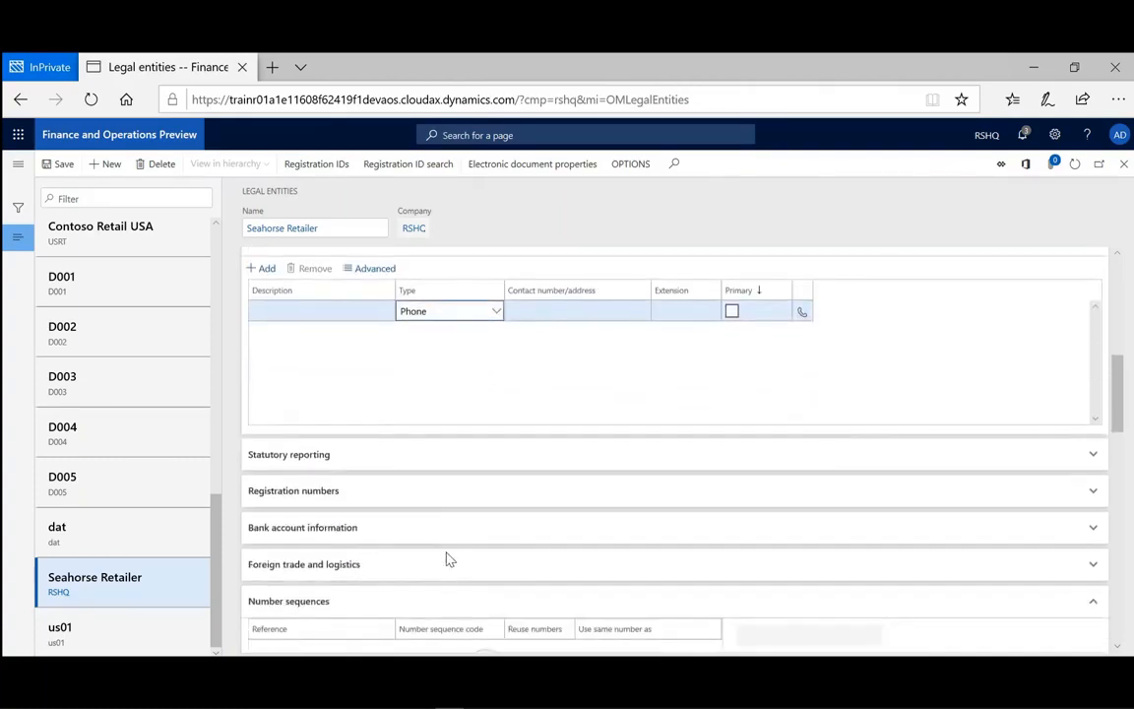
{"action": "scroll", "coordinate": [448, 559], "scroll_direction": "down", "scroll_amount": 4}
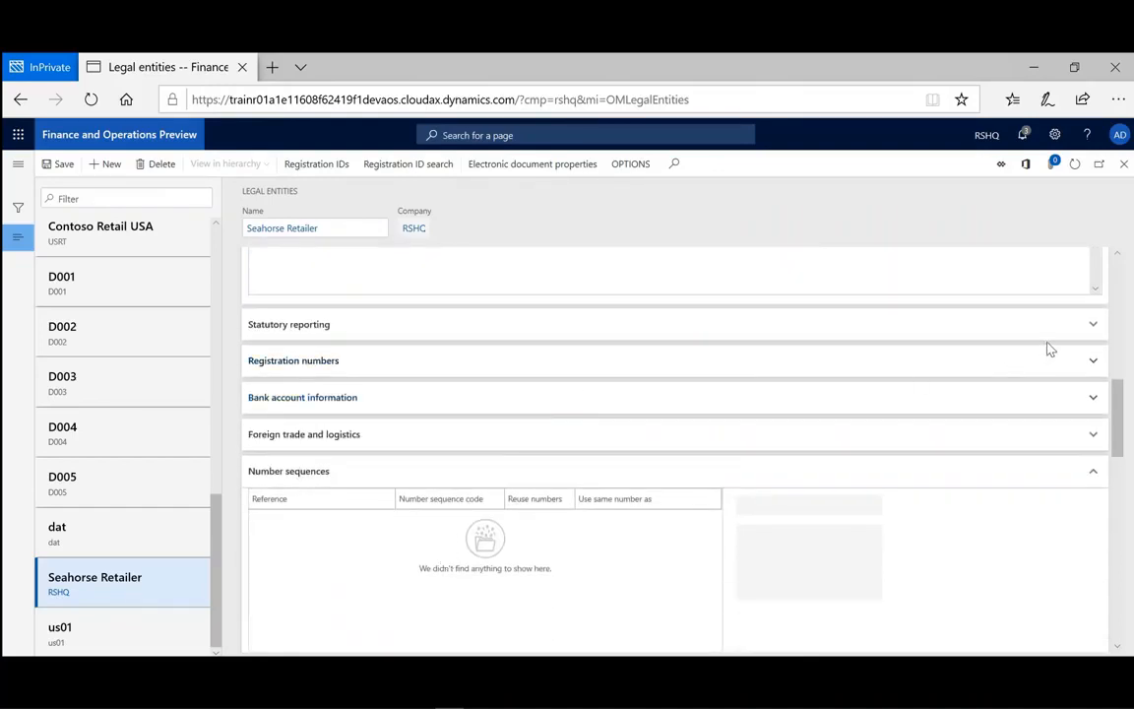
{"action": "left_click", "coordinate": [1093, 328]}
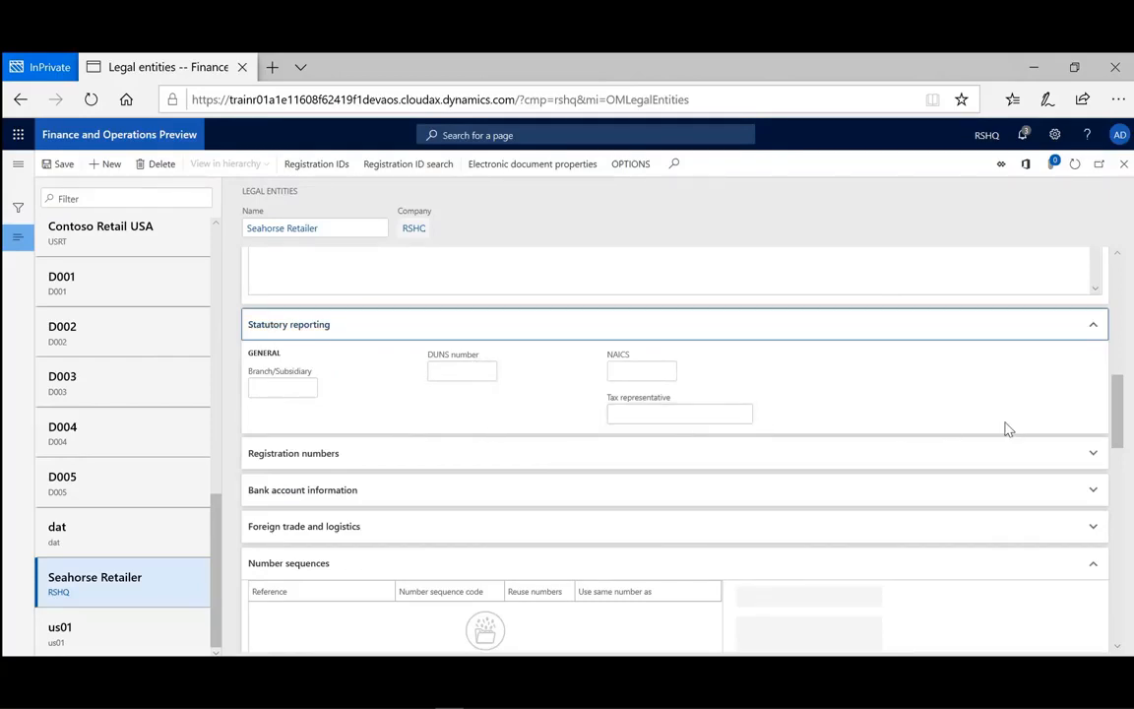
{"action": "left_click", "coordinate": [1092, 457]}
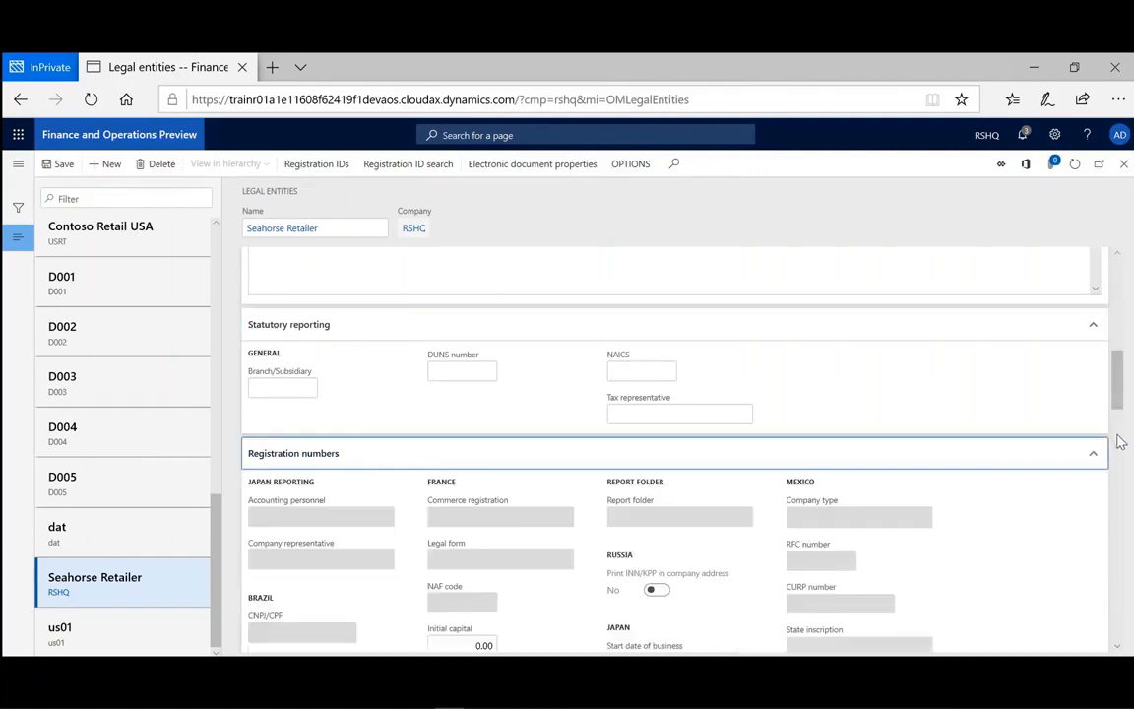
Expand the Bank account information and Foreign trade and logistics sections to review their fields.
{"action": "scroll", "coordinate": [1119, 423], "scroll_direction": "down", "scroll_amount": 2}
{"action": "left_click_drag", "start_coordinate": [1120, 412], "coordinate": [1121, 434]}
{"action": "scroll", "coordinate": [1120, 434], "scroll_direction": "down", "scroll_amount": 3}
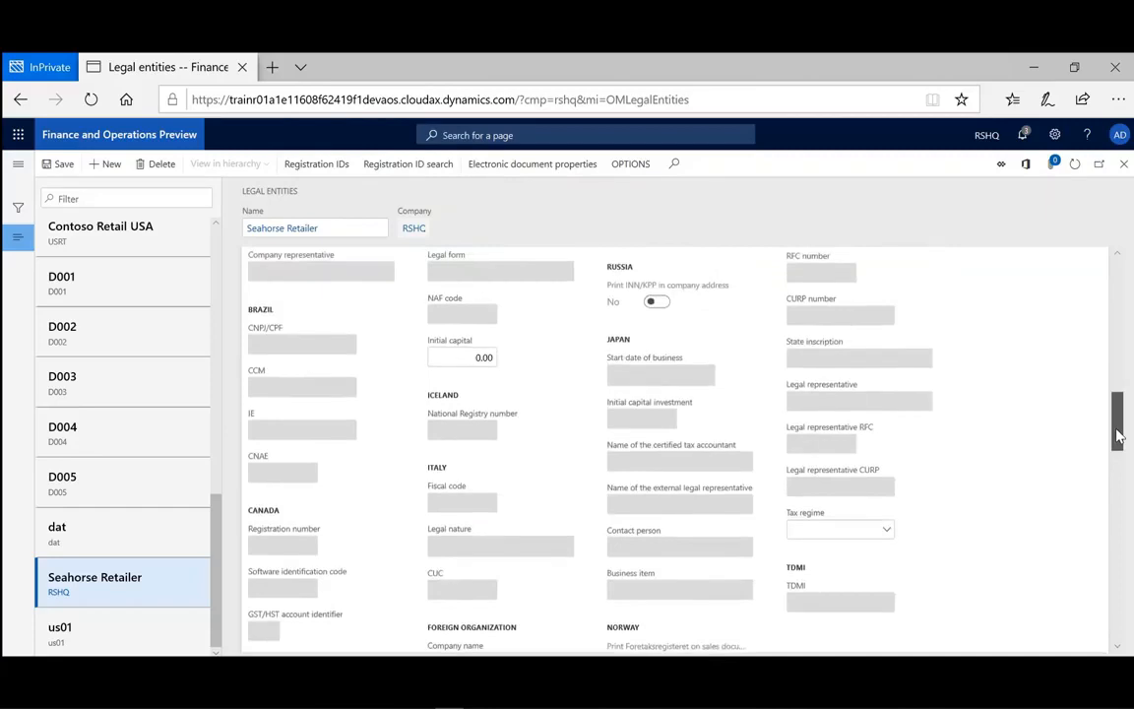
{"action": "left_click_drag", "start_coordinate": [1119, 436], "coordinate": [1116, 493]}
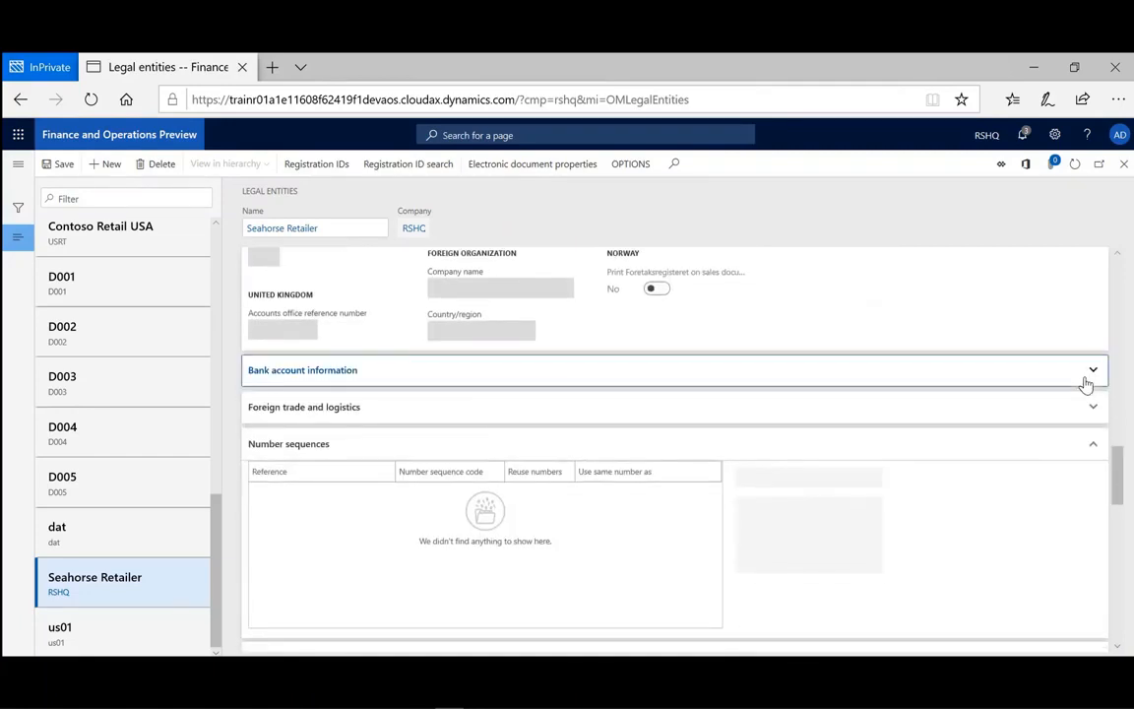
{"action": "left_click", "coordinate": [1087, 382]}
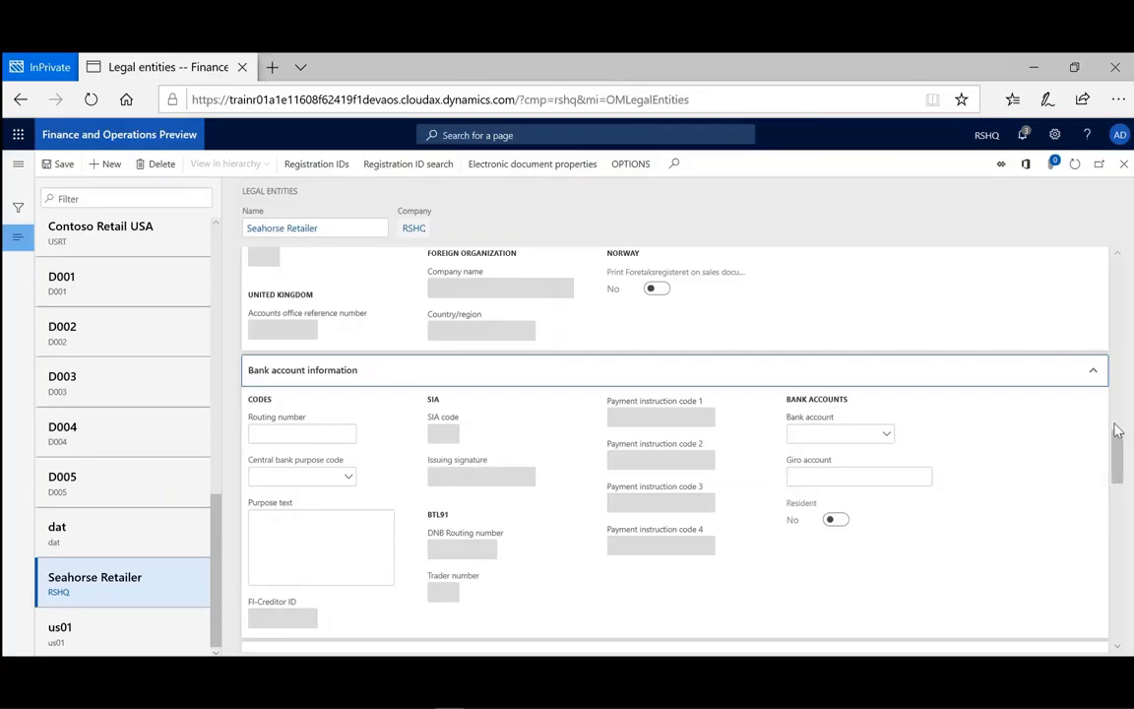
{"action": "left_click_drag", "start_coordinate": [1117, 453], "coordinate": [1122, 493]}
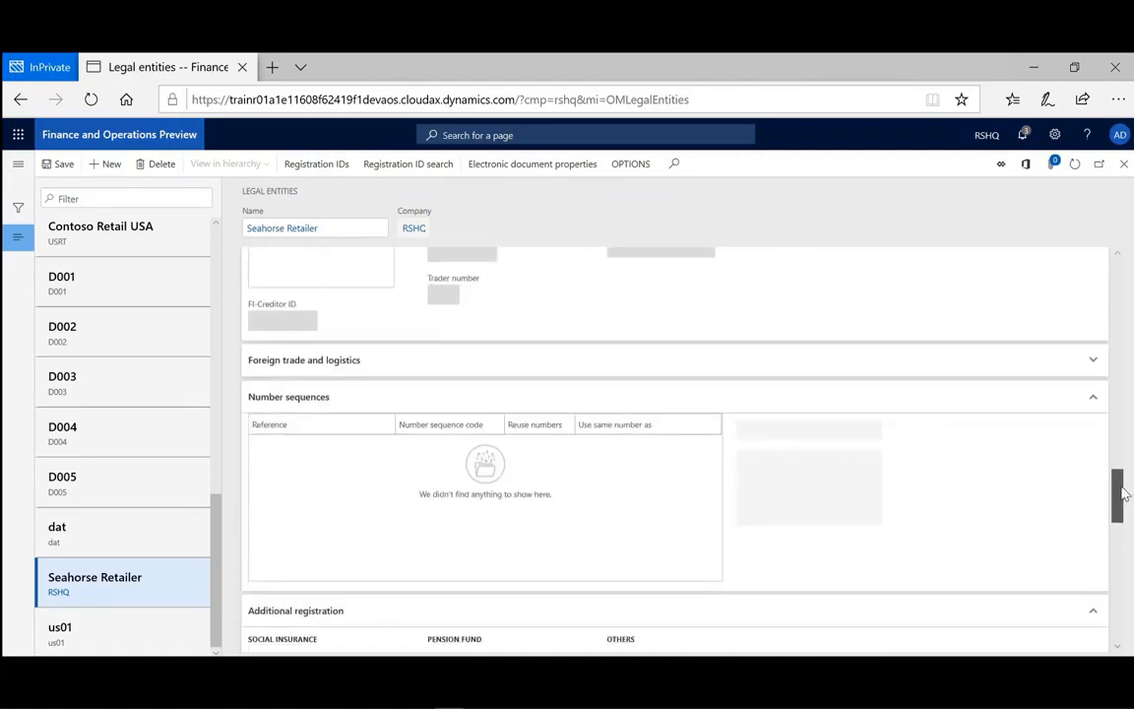
{"action": "left_click", "coordinate": [1093, 363]}
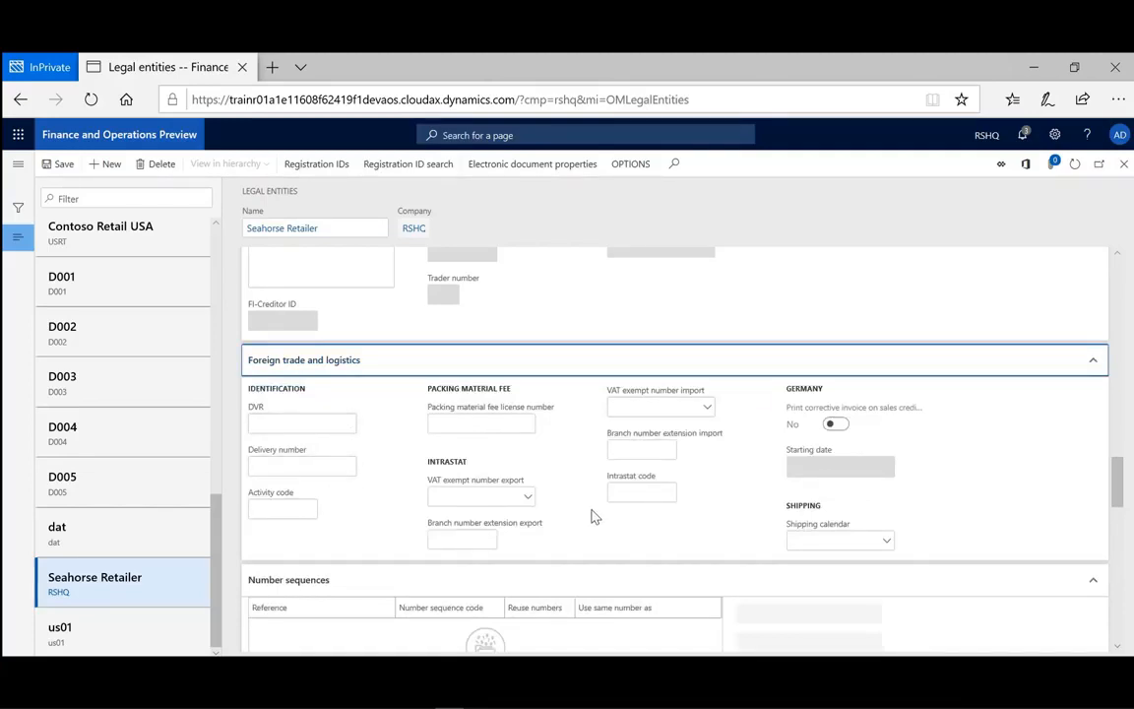
Review the Additional registration, Dashboard image and Report company logo image sections.
{"action": "left_click_drag", "start_coordinate": [1107, 492], "coordinate": [1123, 527]}
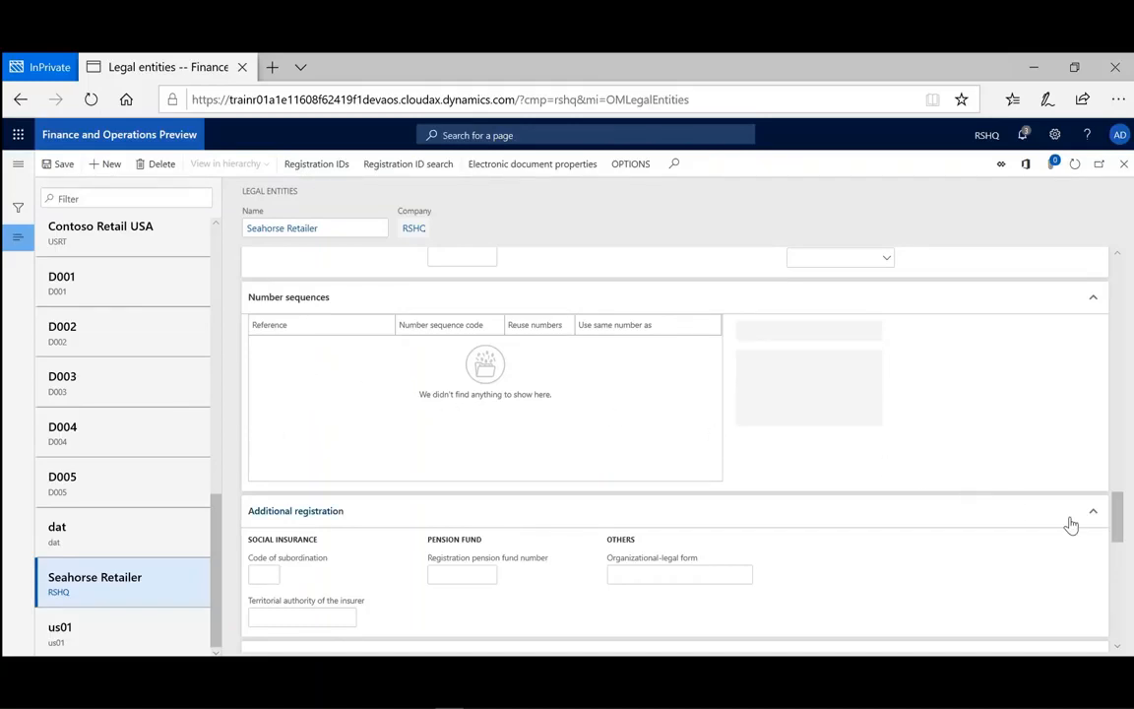
{"action": "left_click_drag", "start_coordinate": [1120, 520], "coordinate": [1118, 546]}
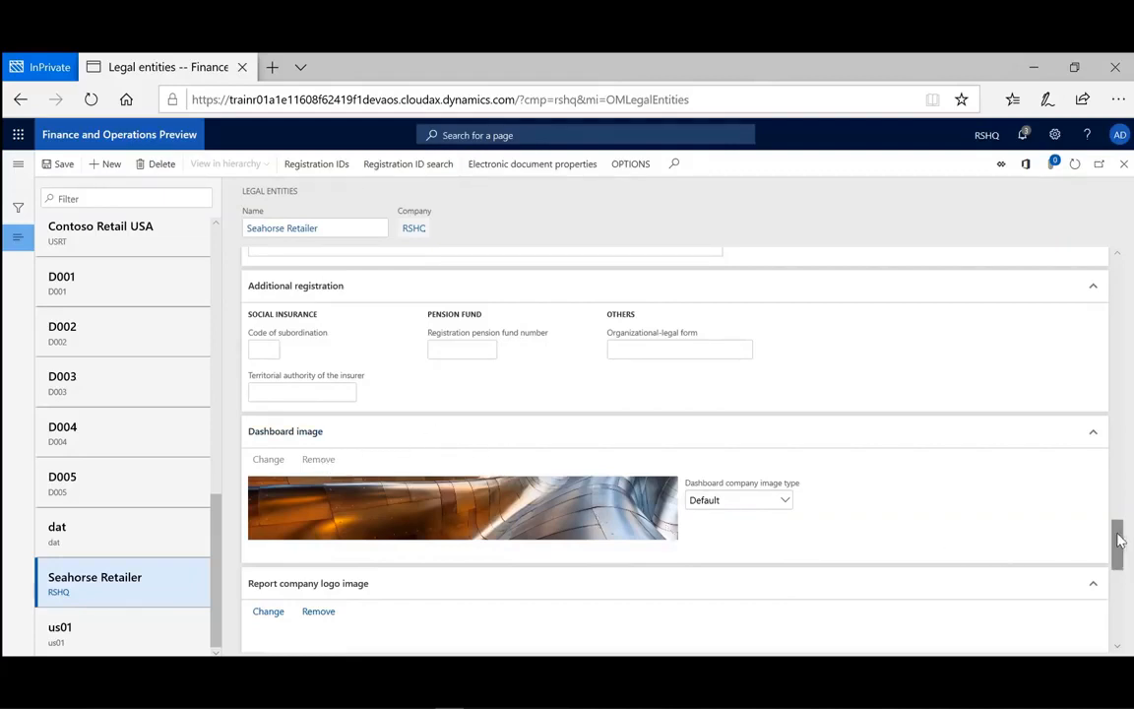
{"action": "left_click_drag", "start_coordinate": [1119, 540], "coordinate": [1116, 552]}
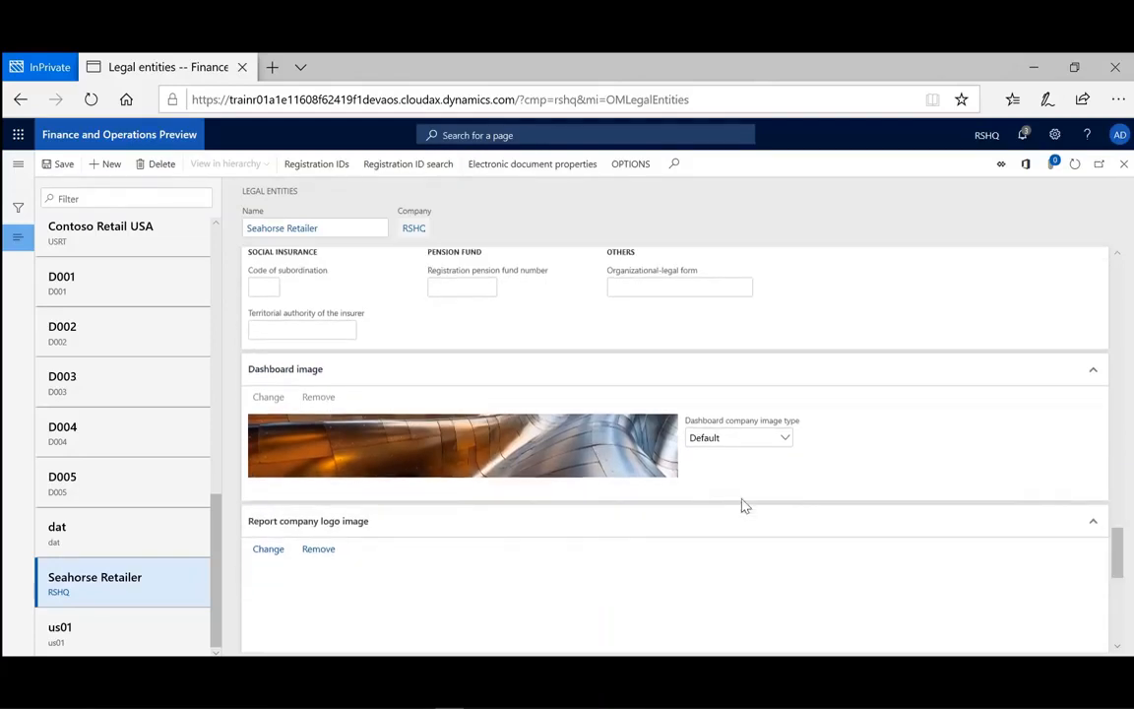
Try the dashboard company image types None, Default and Logo, and set the type to Banner.
{"action": "left_click", "coordinate": [784, 441]}
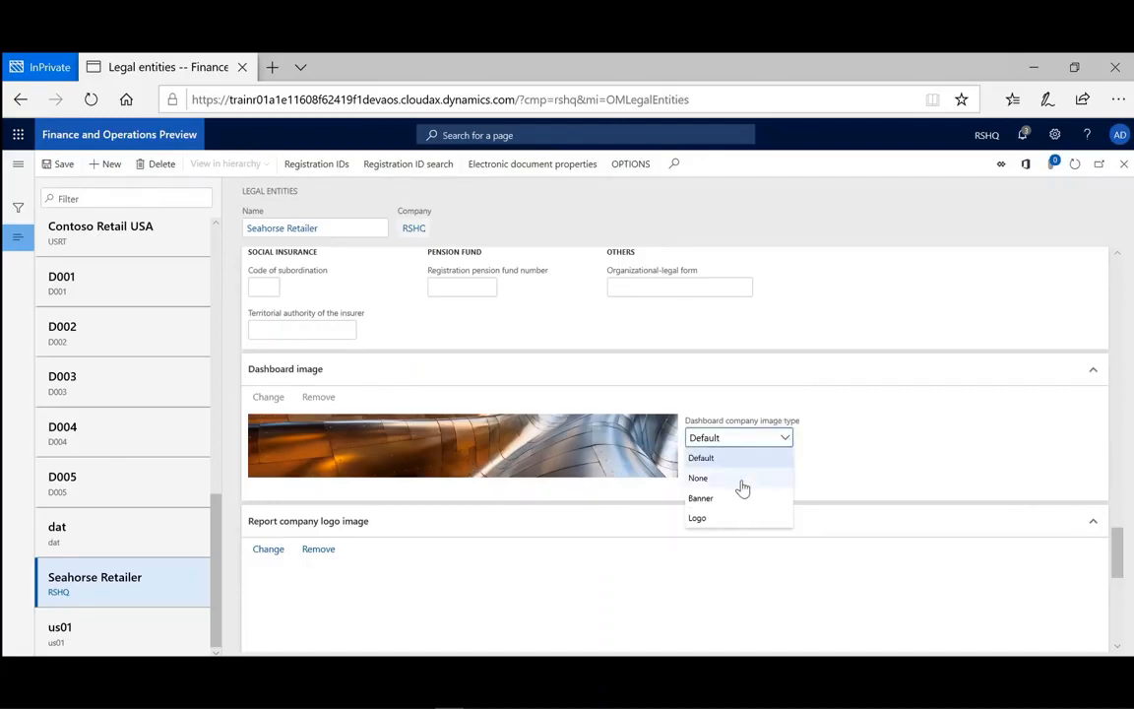
{"action": "left_click", "coordinate": [743, 480]}
{"action": "left_click", "coordinate": [785, 442]}
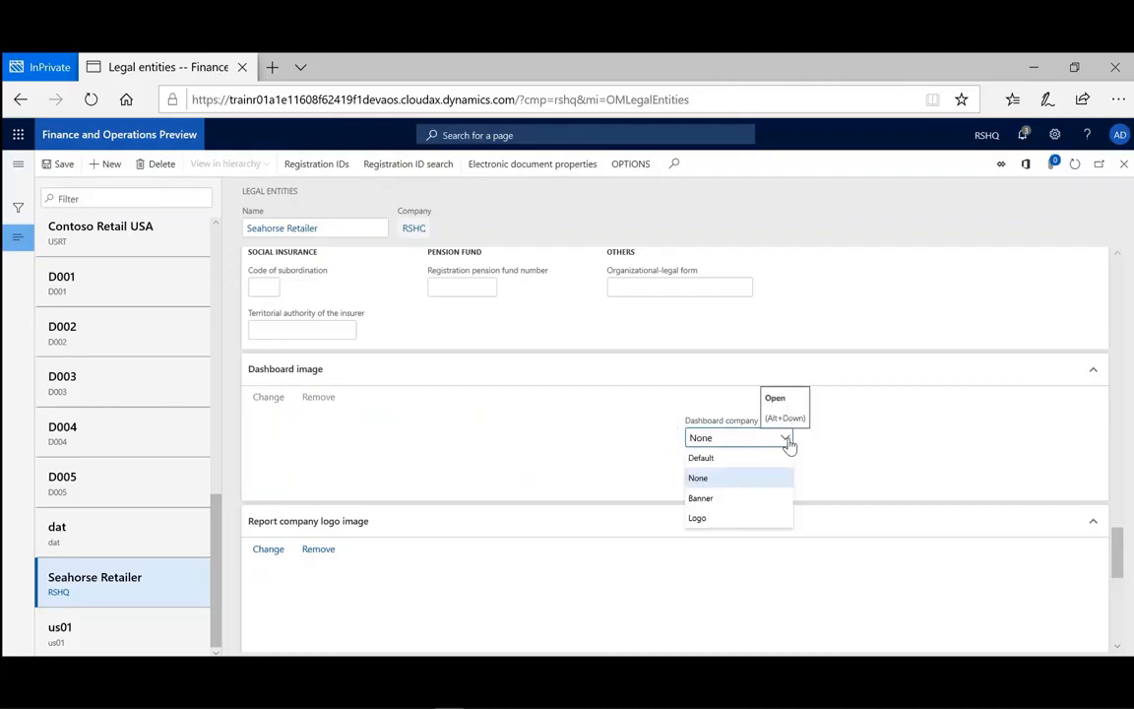
{"action": "left_click", "coordinate": [760, 461]}
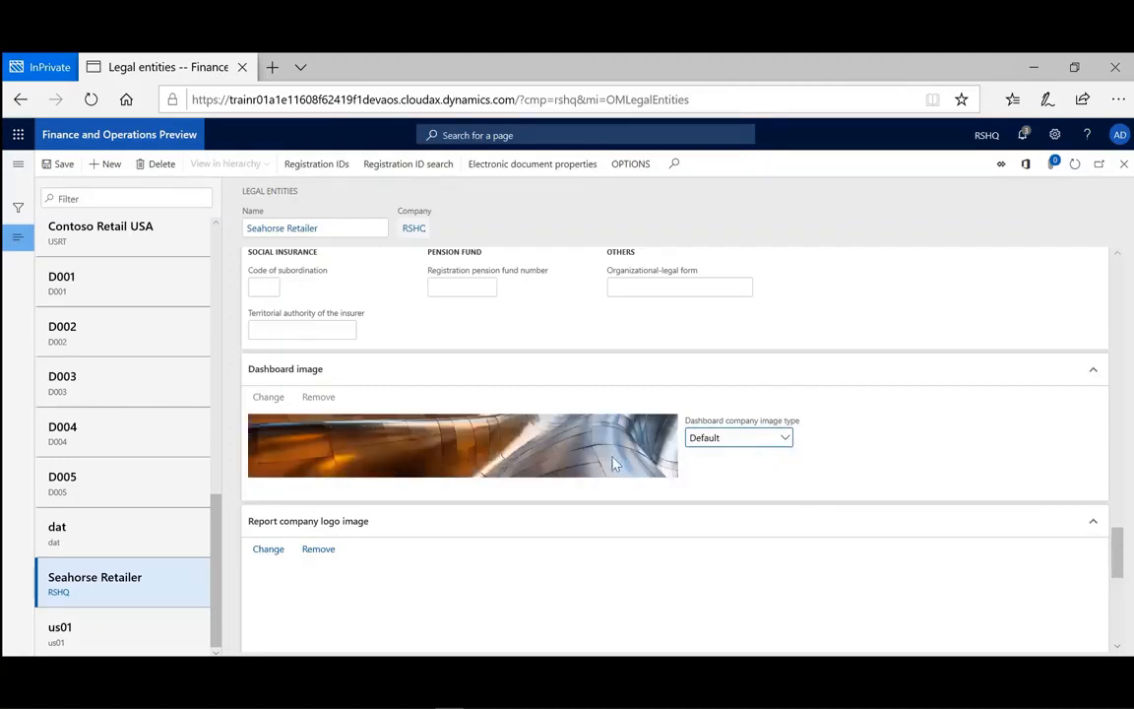
{"action": "left_click", "coordinate": [784, 442]}
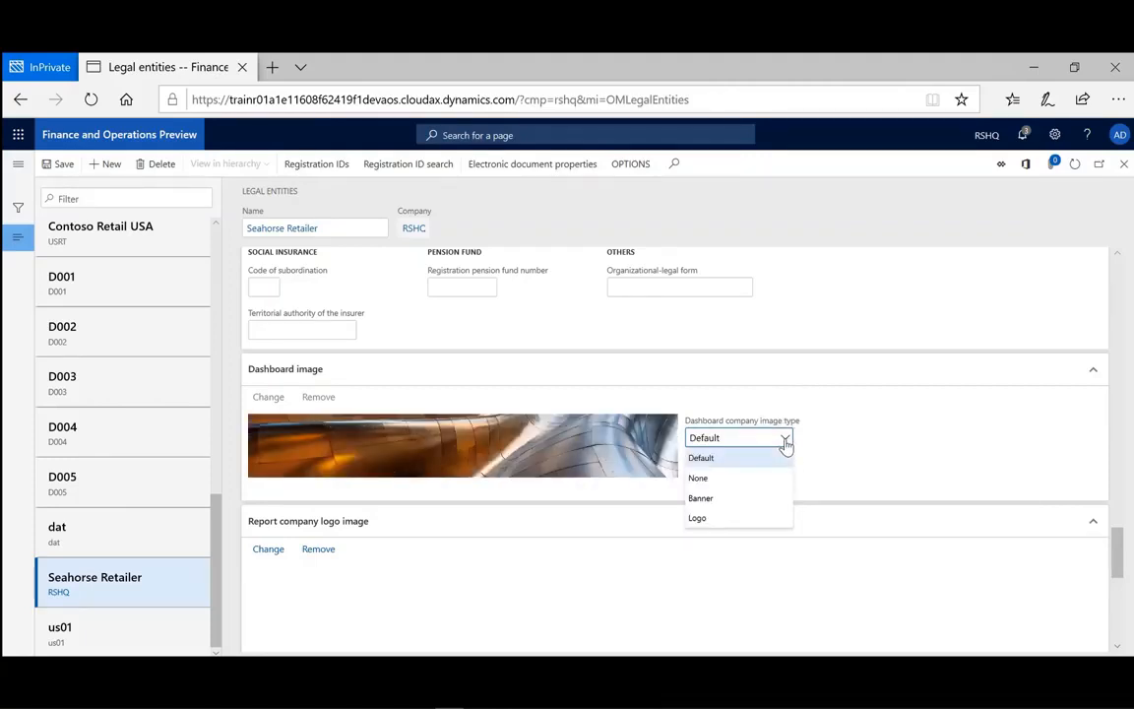
{"action": "left_click", "coordinate": [746, 499]}
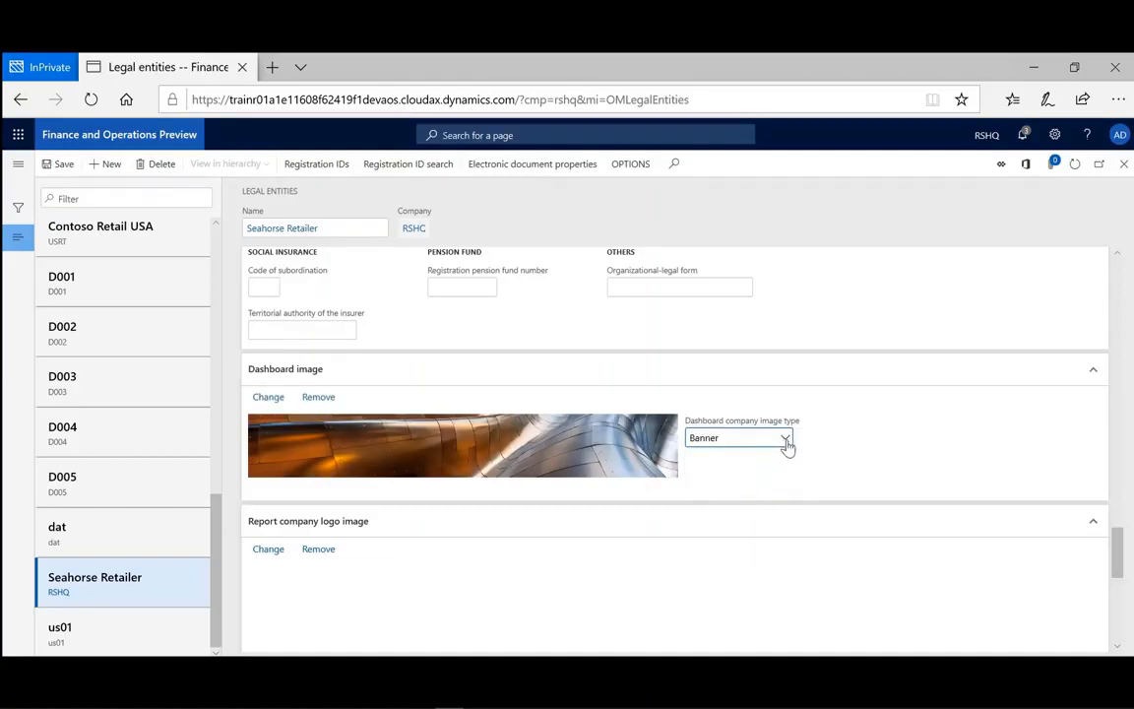
{"action": "left_click", "coordinate": [786, 444]}
{"action": "left_click", "coordinate": [724, 522]}
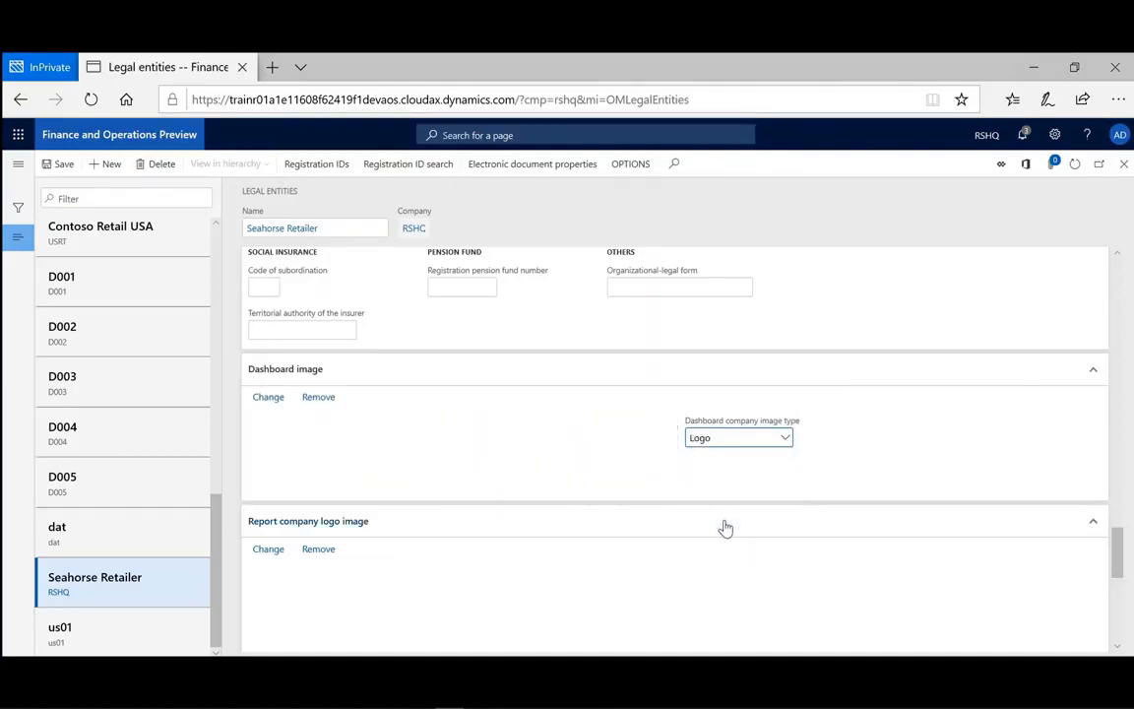
{"action": "left_click", "coordinate": [786, 444]}
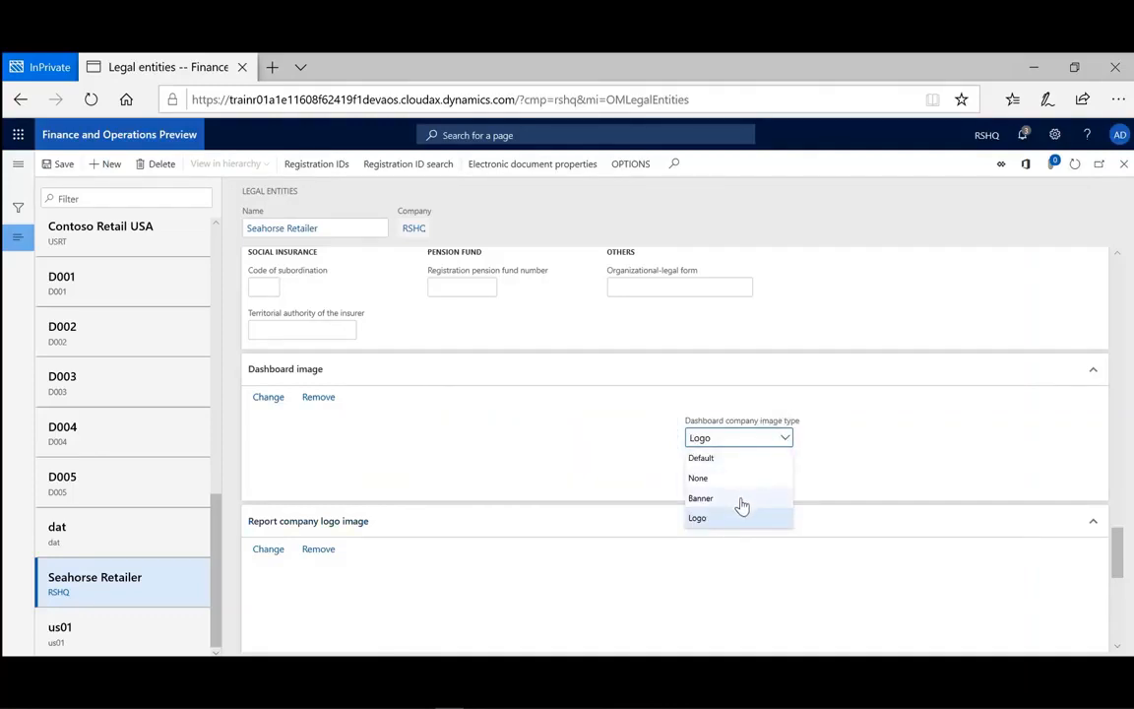
{"action": "left_click", "coordinate": [743, 503]}
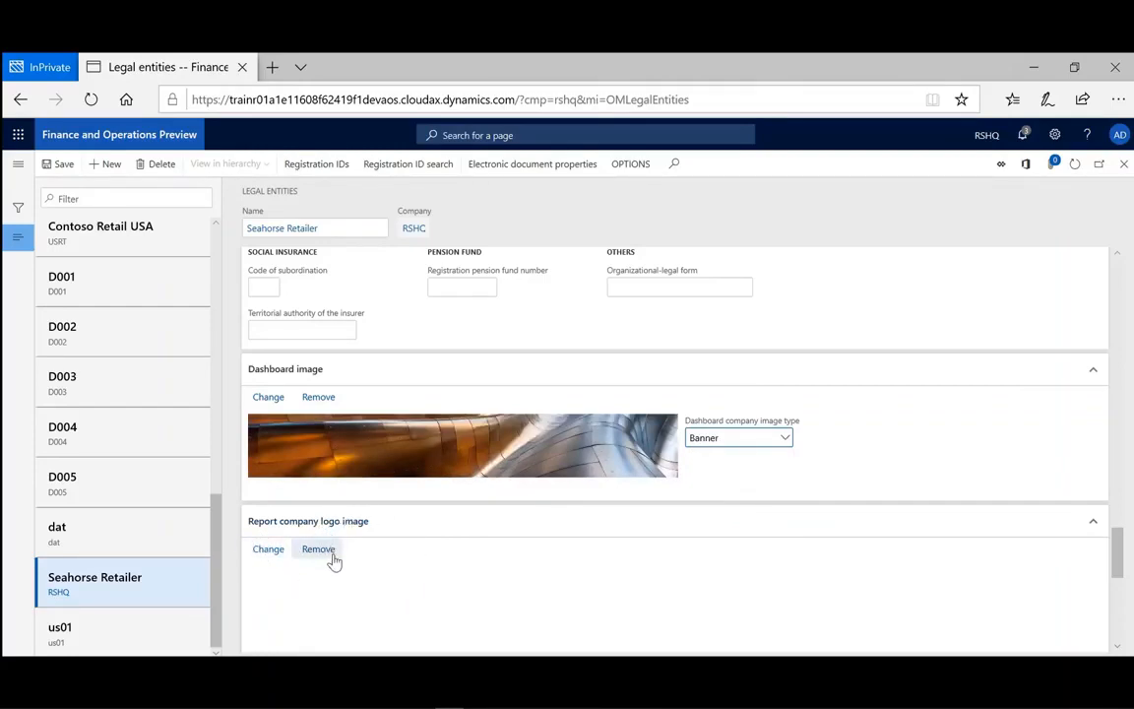
Upload the uD365_Logo picture from the Pictures folder as the report company logo image.
{"action": "left_click", "coordinate": [268, 550]}
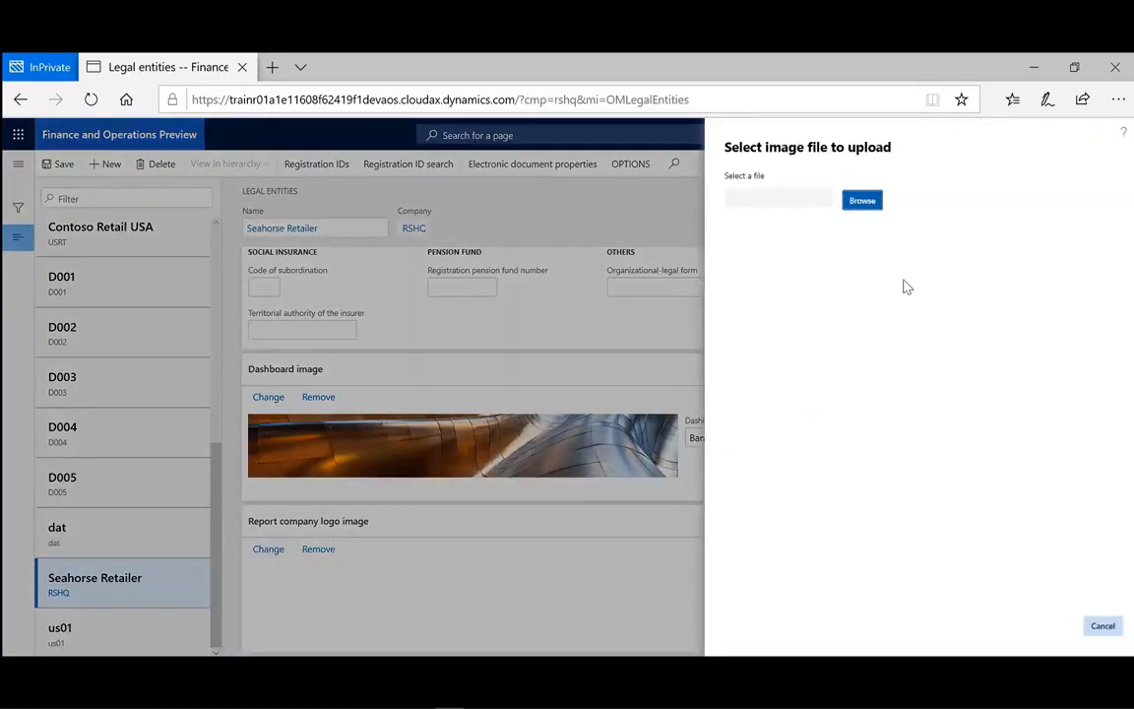
{"action": "left_click", "coordinate": [862, 202]}
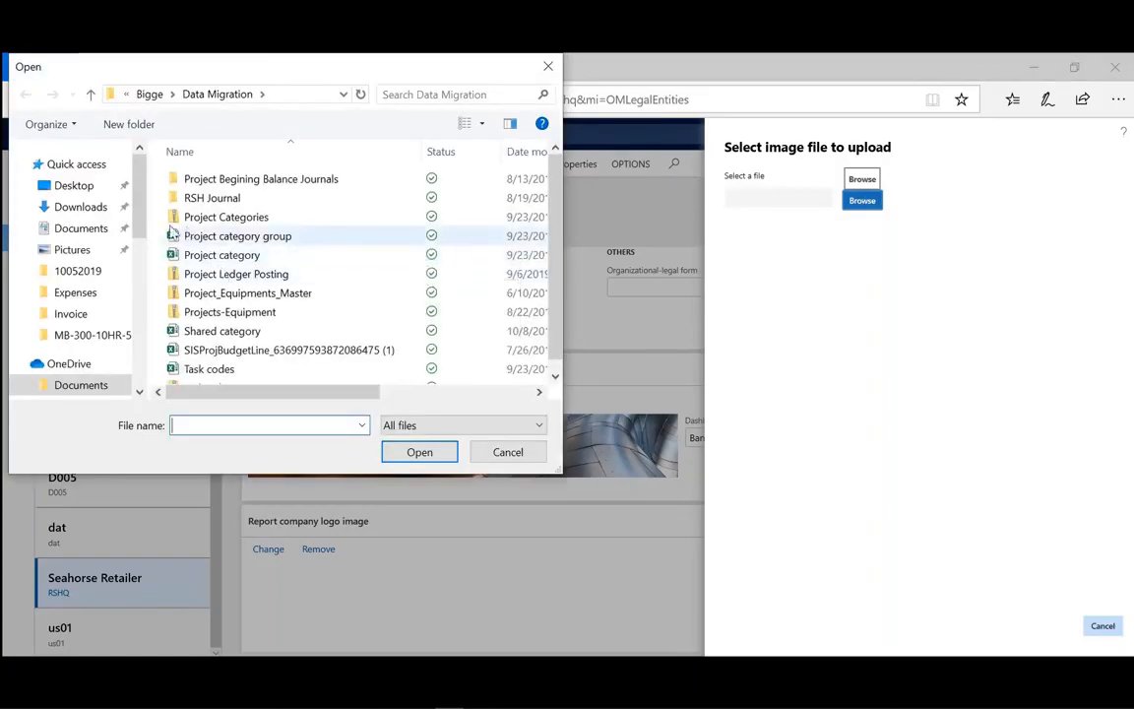
{"action": "left_click", "coordinate": [72, 250]}
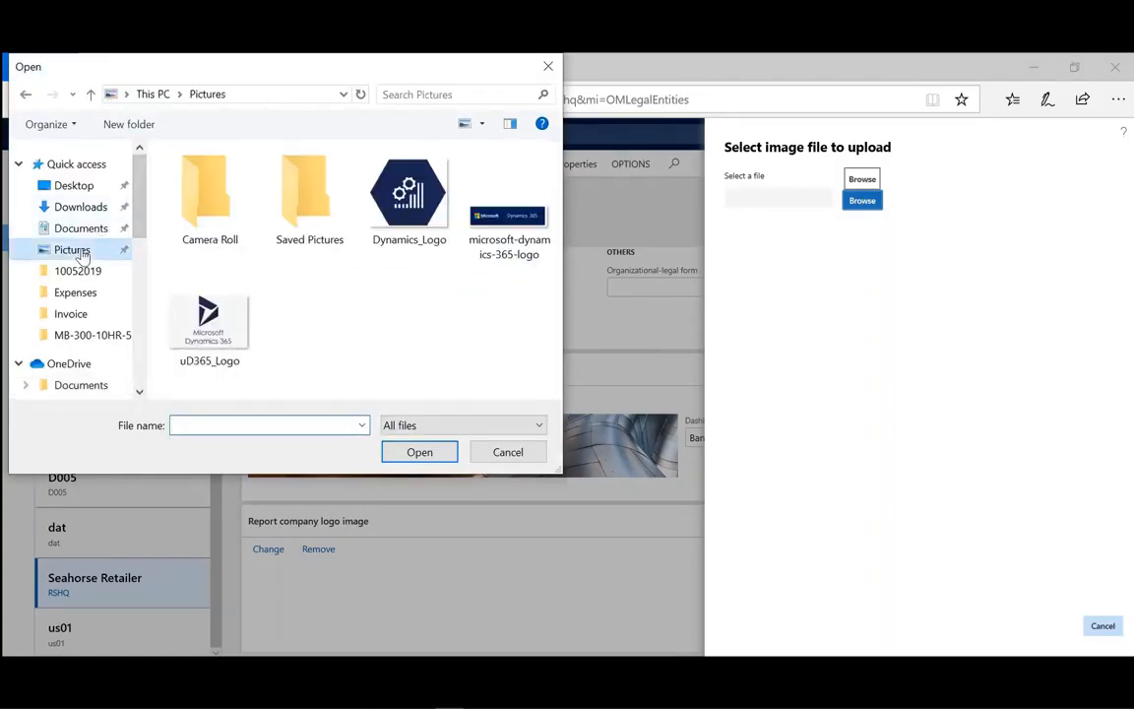
{"action": "left_click", "coordinate": [416, 210]}
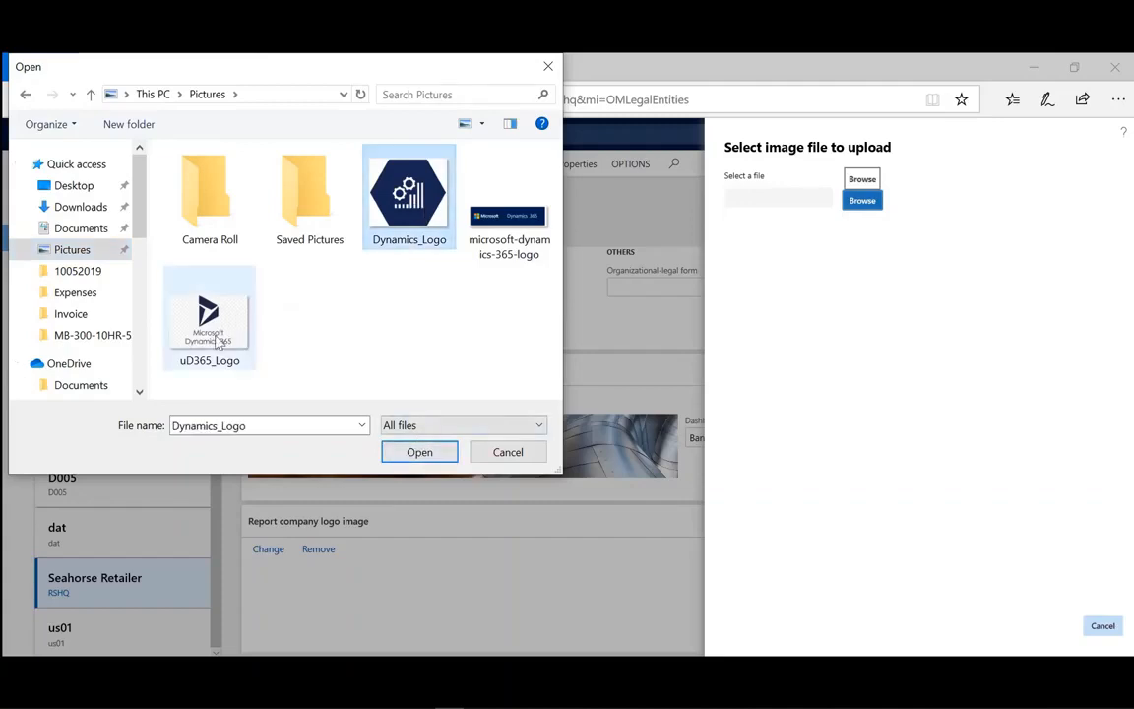
{"action": "left_click", "coordinate": [197, 309]}
{"action": "left_click", "coordinate": [424, 455]}
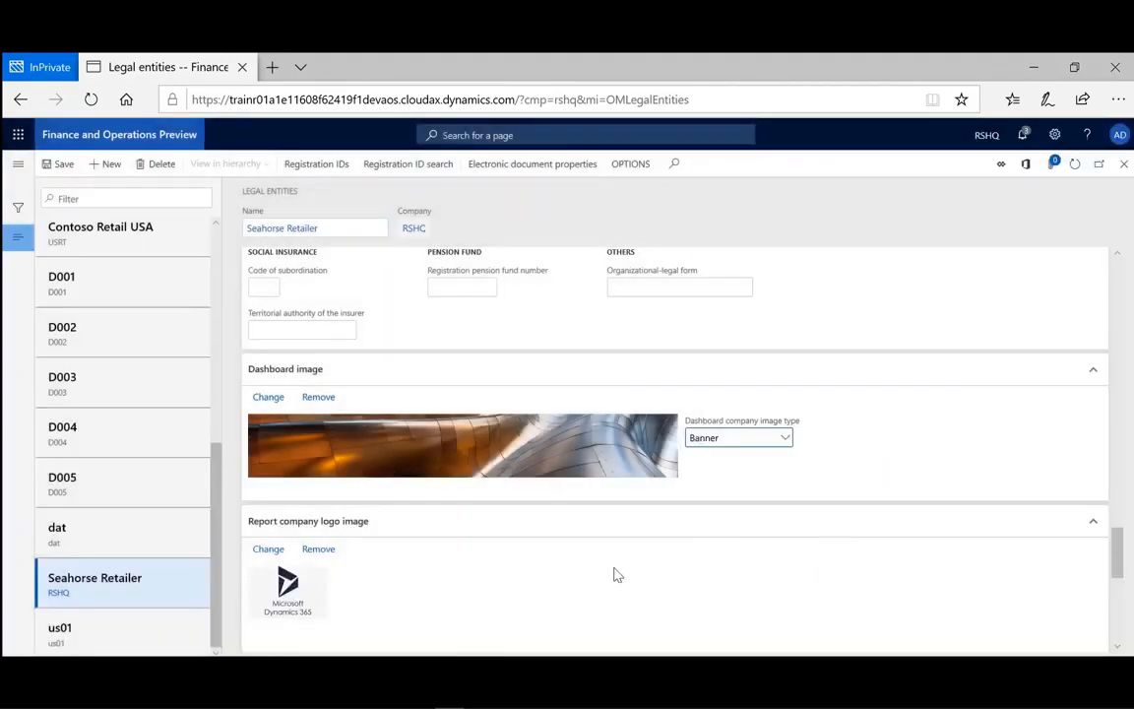
Expand the Print destination default section to review its options.
{"action": "scroll", "coordinate": [612, 575], "scroll_direction": "down", "scroll_amount": 1}
{"action": "scroll", "coordinate": [612, 575], "scroll_direction": "down", "scroll_amount": 2}
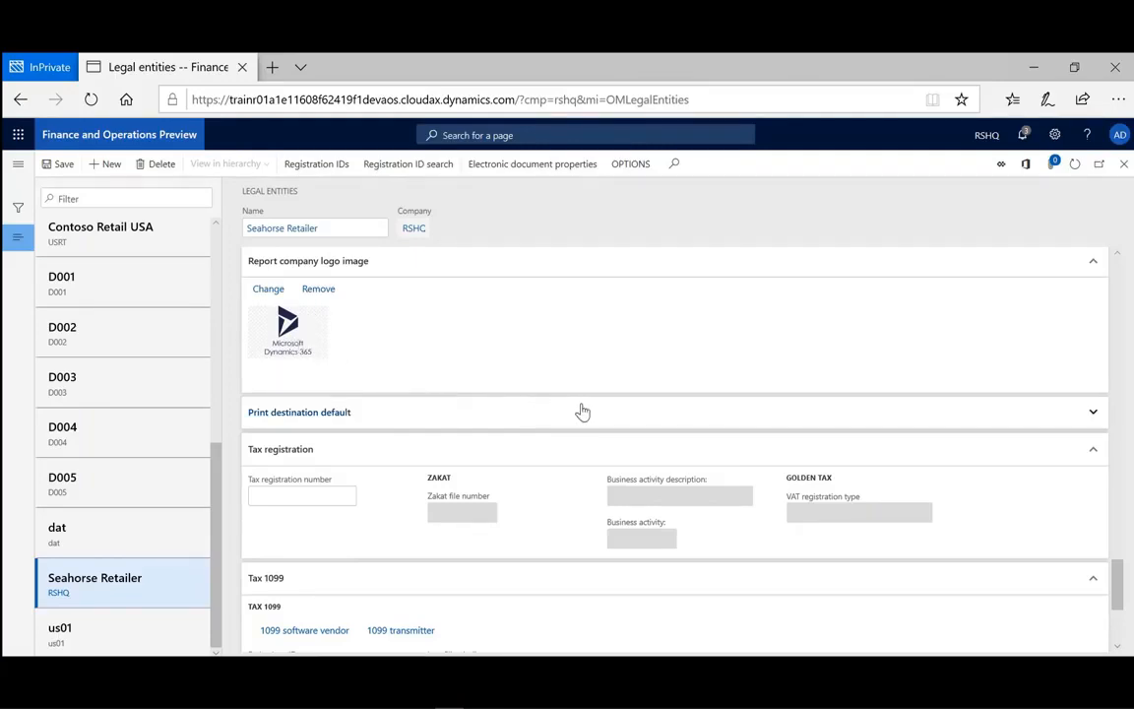
{"action": "left_click", "coordinate": [1093, 414]}
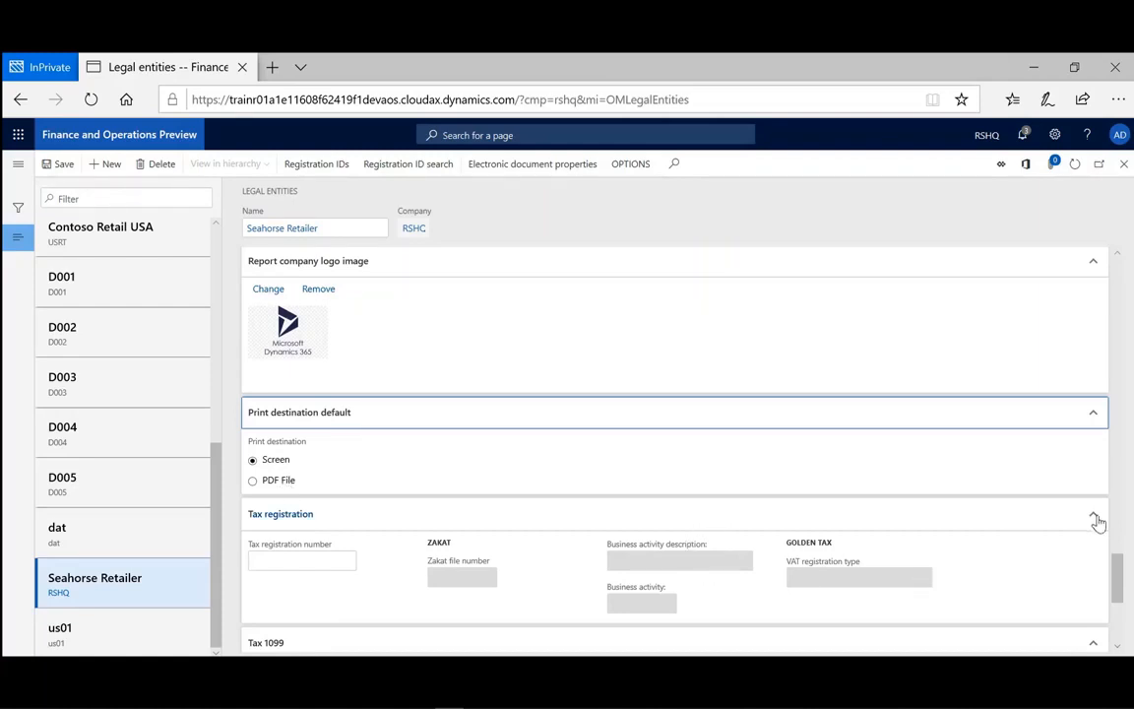
Expand the Tax information section of the legal entity to review its fields.
{"action": "left_click_drag", "start_coordinate": [1119, 577], "coordinate": [1120, 605]}
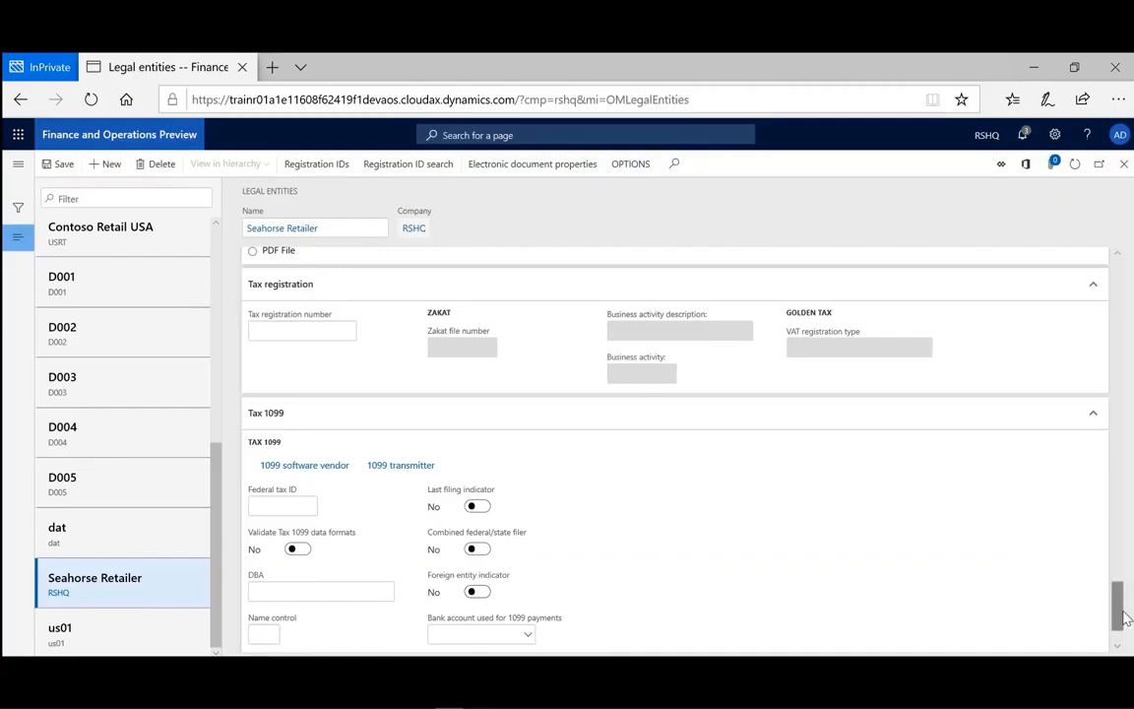
{"action": "left_click_drag", "start_coordinate": [1122, 615], "coordinate": [1123, 630]}
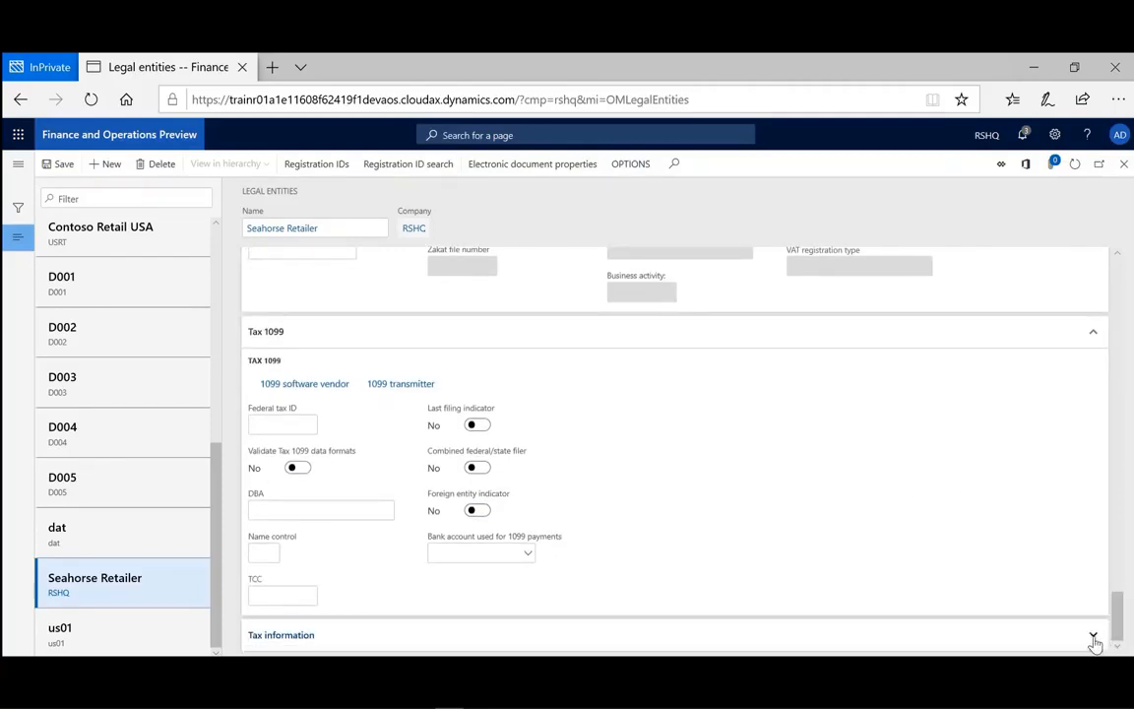
{"action": "left_click", "coordinate": [1094, 638]}
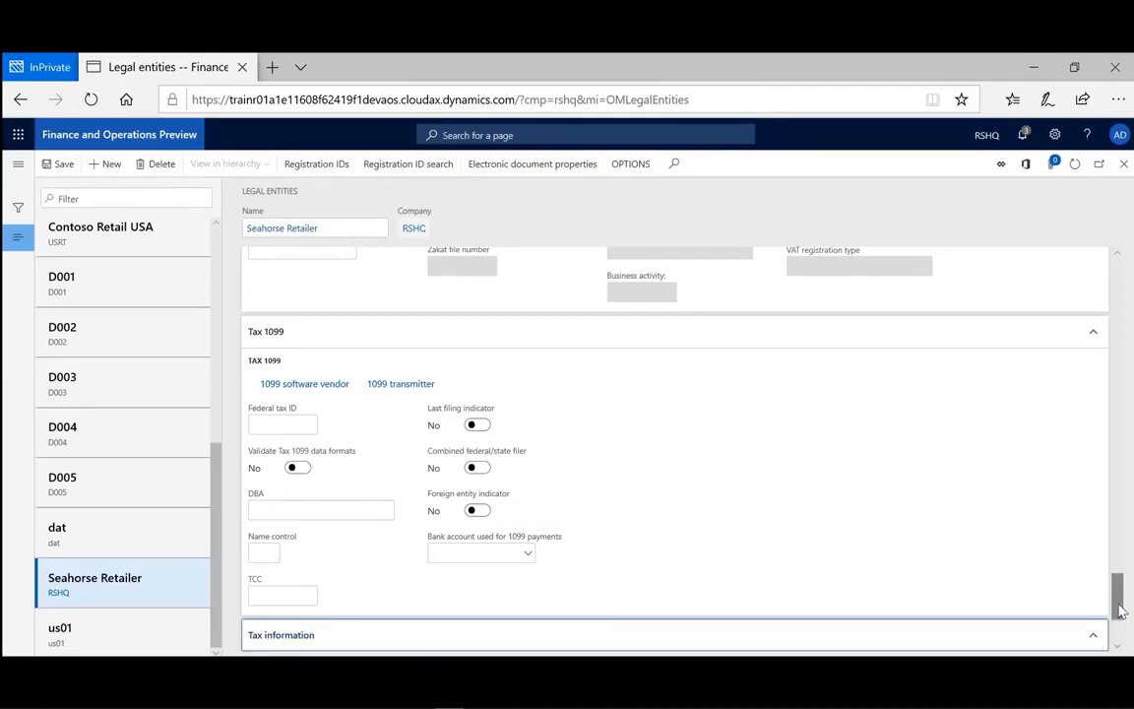
{"action": "left_click_drag", "start_coordinate": [1120, 611], "coordinate": [1121, 632]}
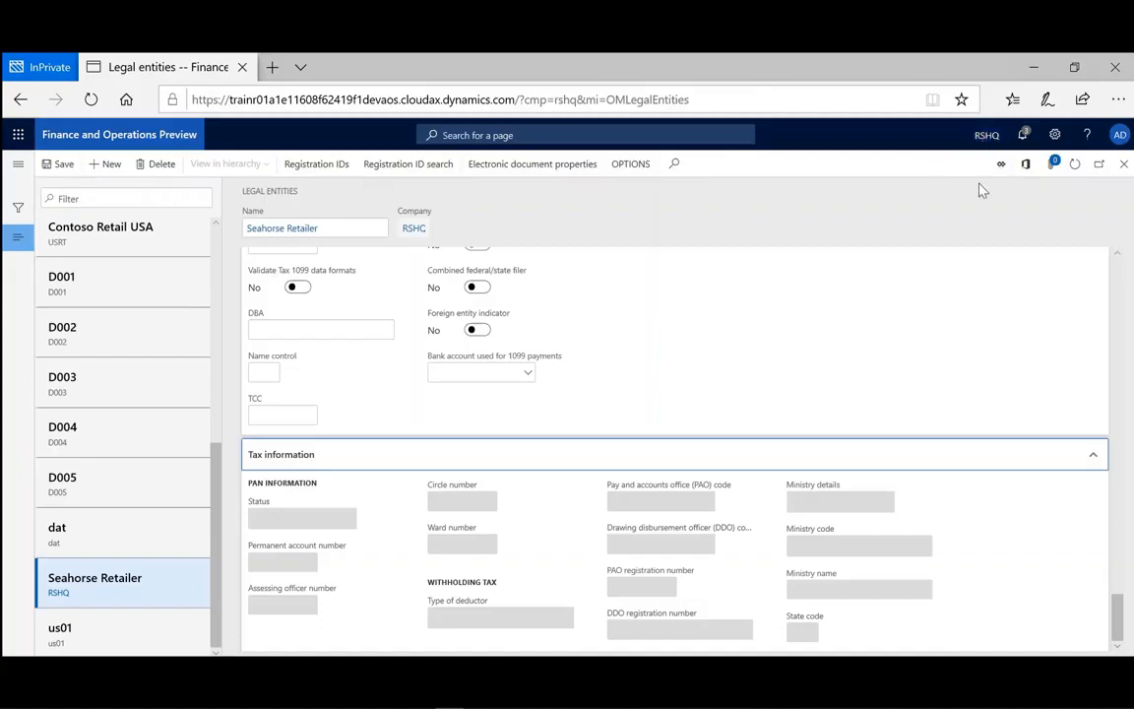
Open User options and switch to the Preferences page.
{"action": "left_click", "coordinate": [1056, 138]}
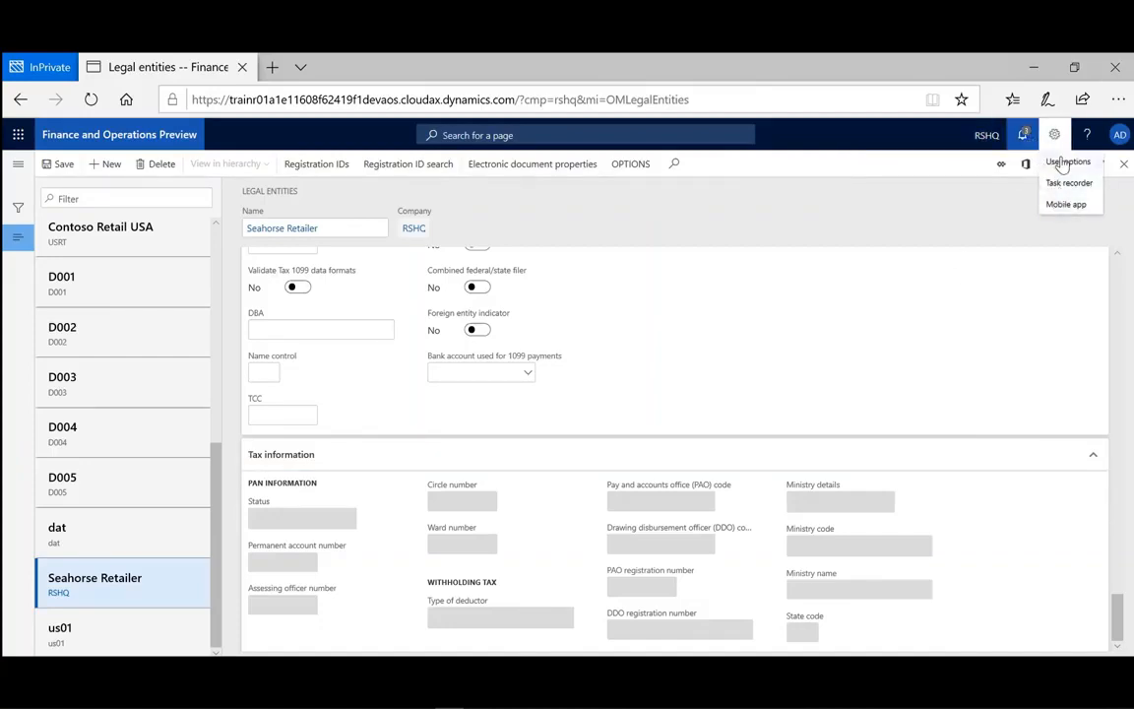
{"action": "left_click", "coordinate": [1065, 162]}
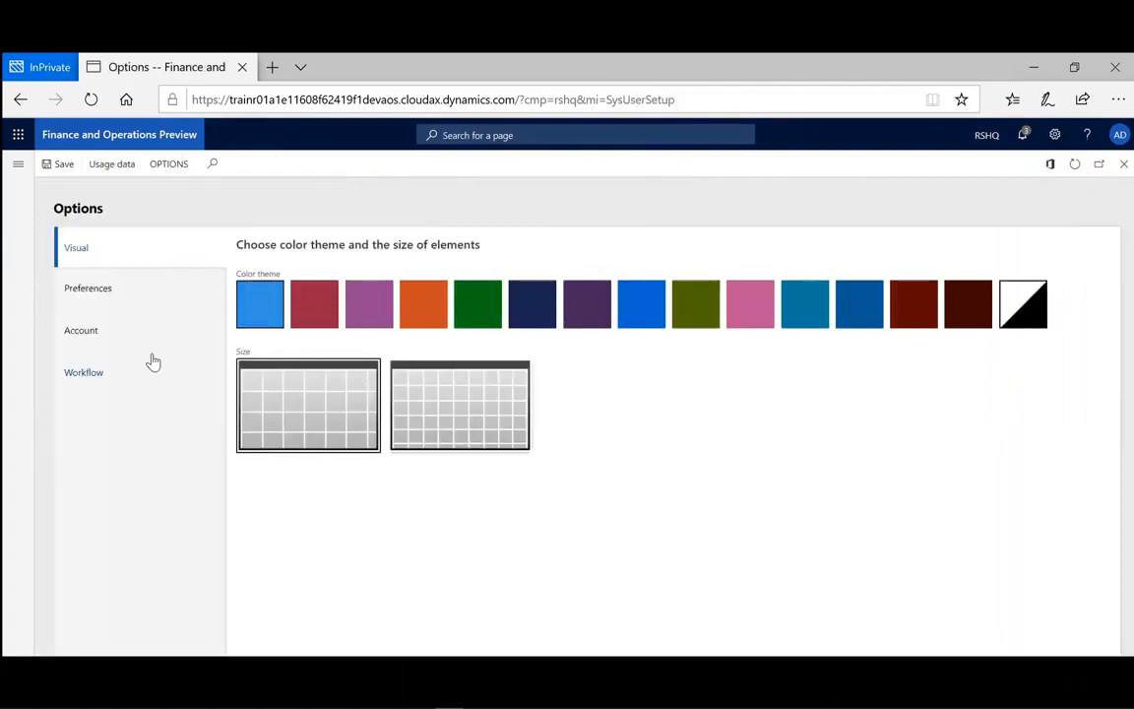
{"action": "left_click", "coordinate": [114, 305]}
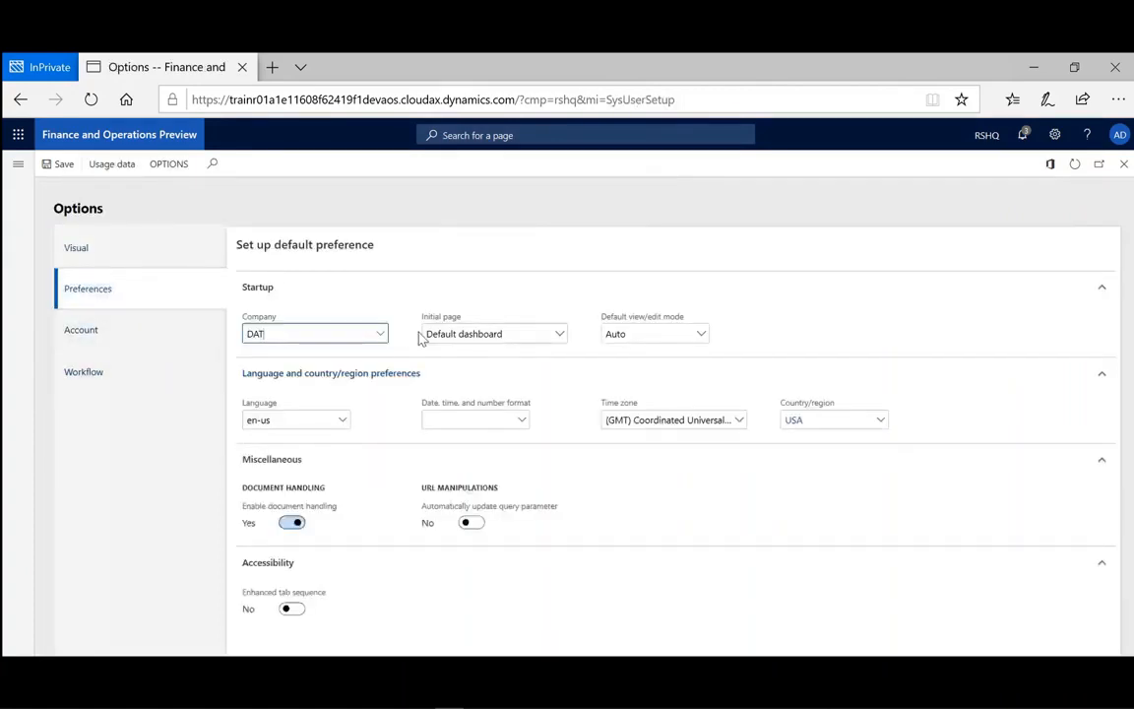